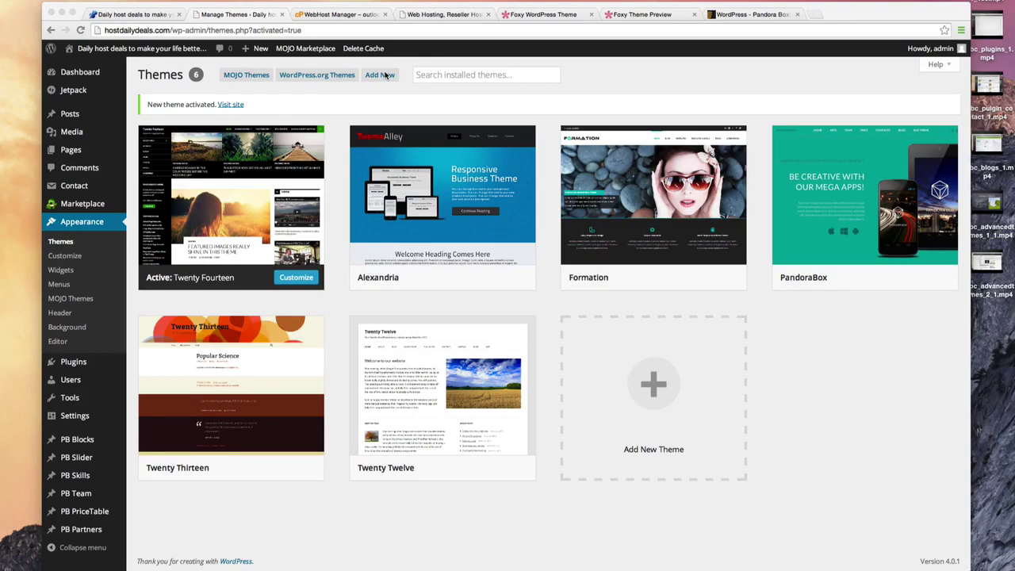
Search the theme directory for 'Alexandria' to confirm it is installed.
{"action": "left_click", "coordinate": [381, 78]}
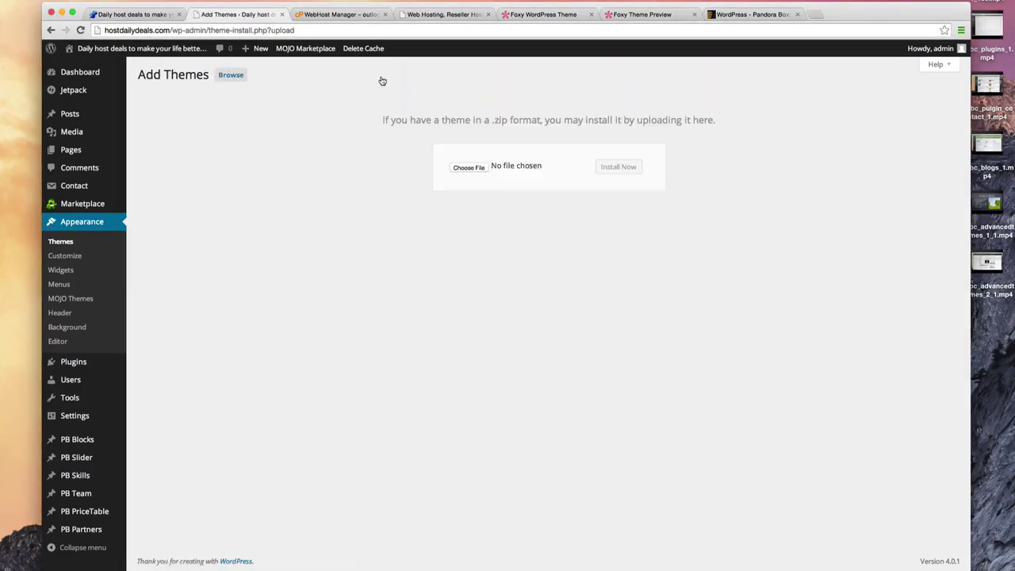
{"action": "left_click", "coordinate": [236, 83]}
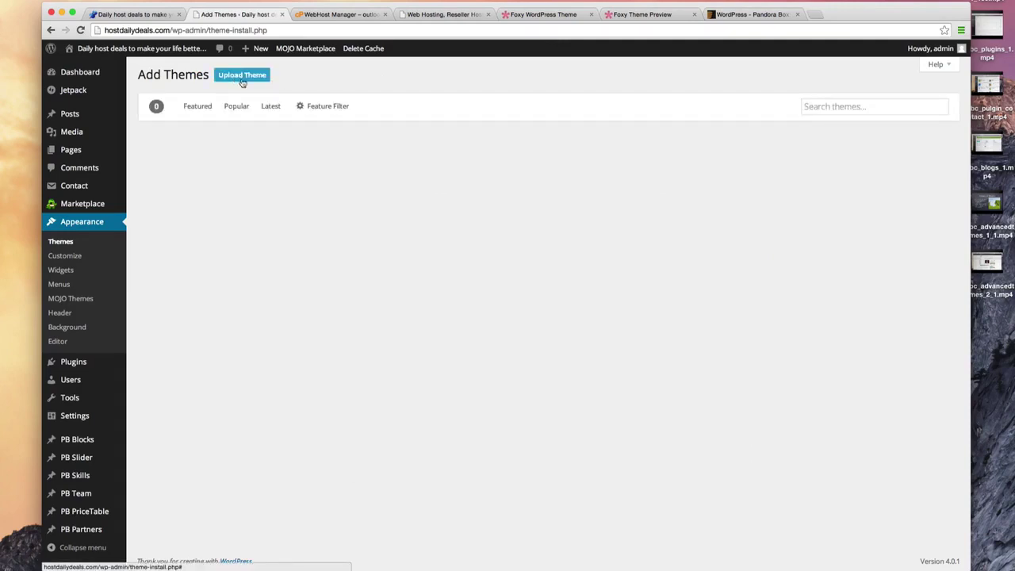
{"action": "left_click", "coordinate": [830, 106]}
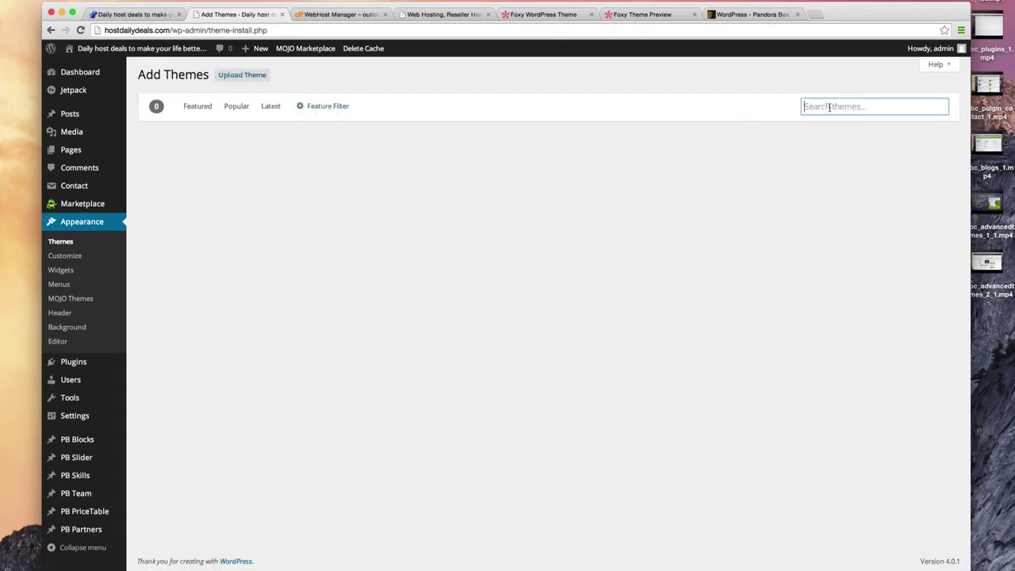
{"action": "type", "text": "Alexandria"}
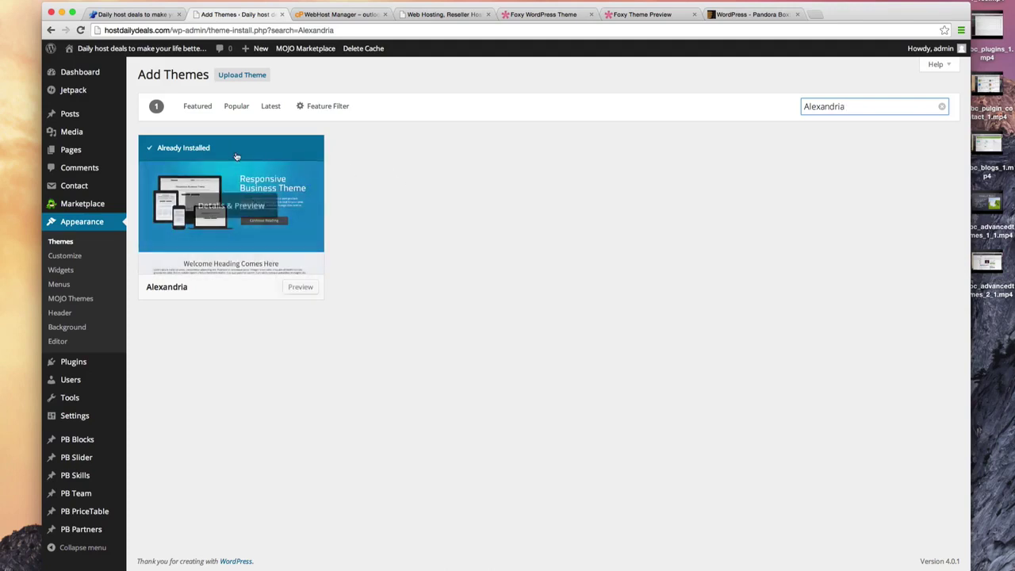
Activate the Alexandria theme from the installed themes list, replacing Twenty Fourteen.
{"action": "mouse_move", "coordinate": [236, 159]}
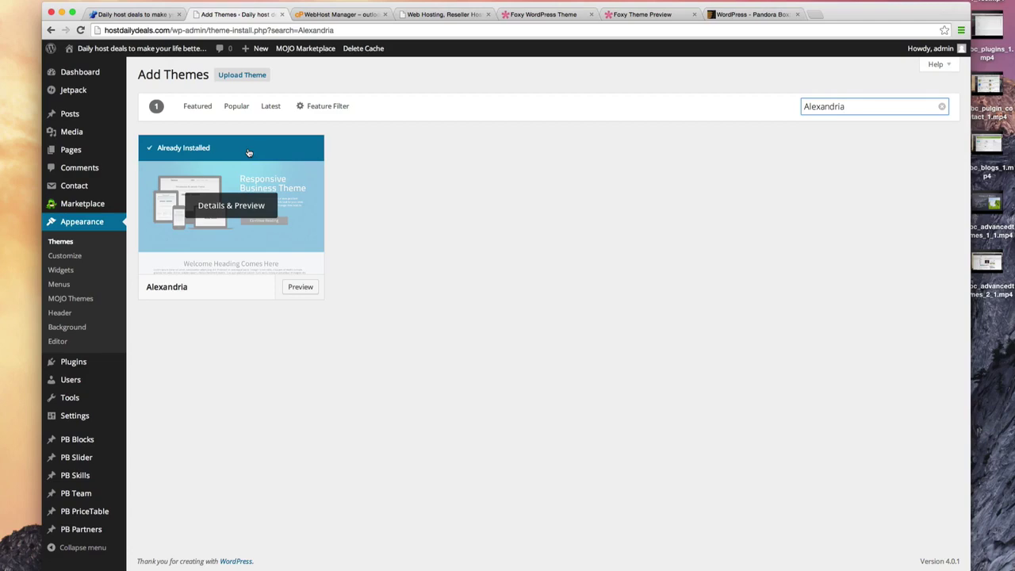
{"action": "left_click", "coordinate": [61, 242]}
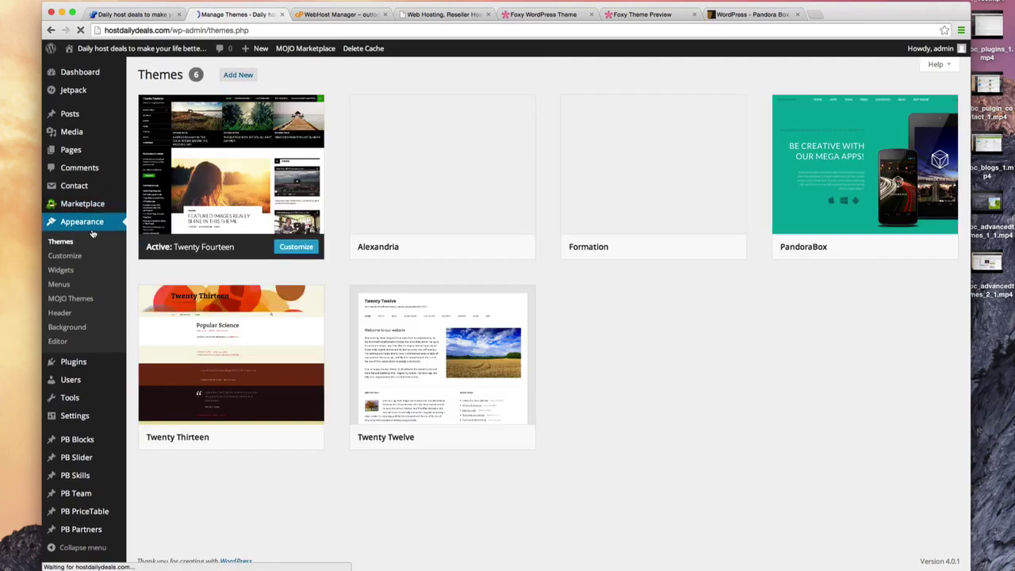
{"action": "mouse_move", "coordinate": [431, 172]}
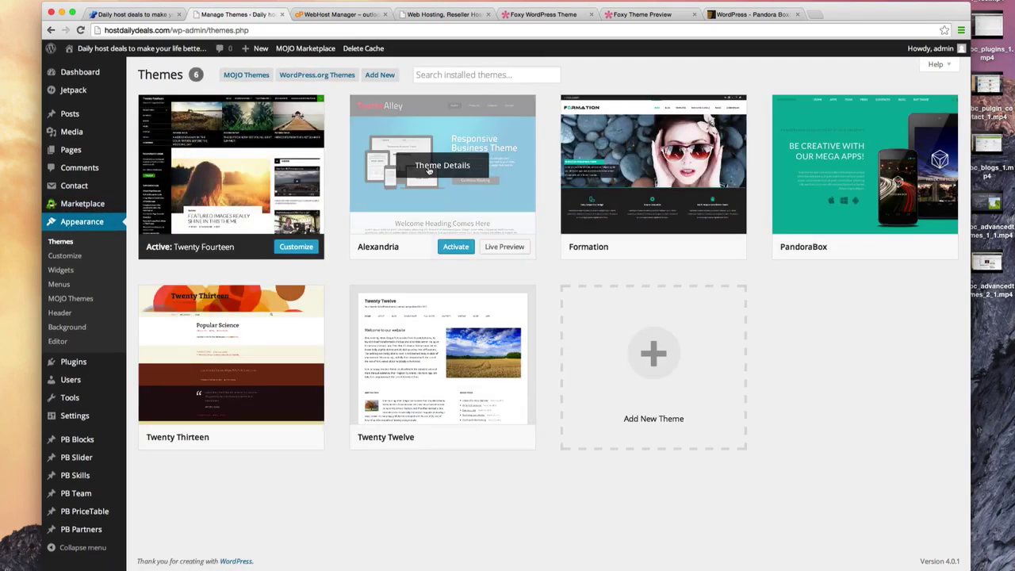
{"action": "left_click", "coordinate": [456, 247]}
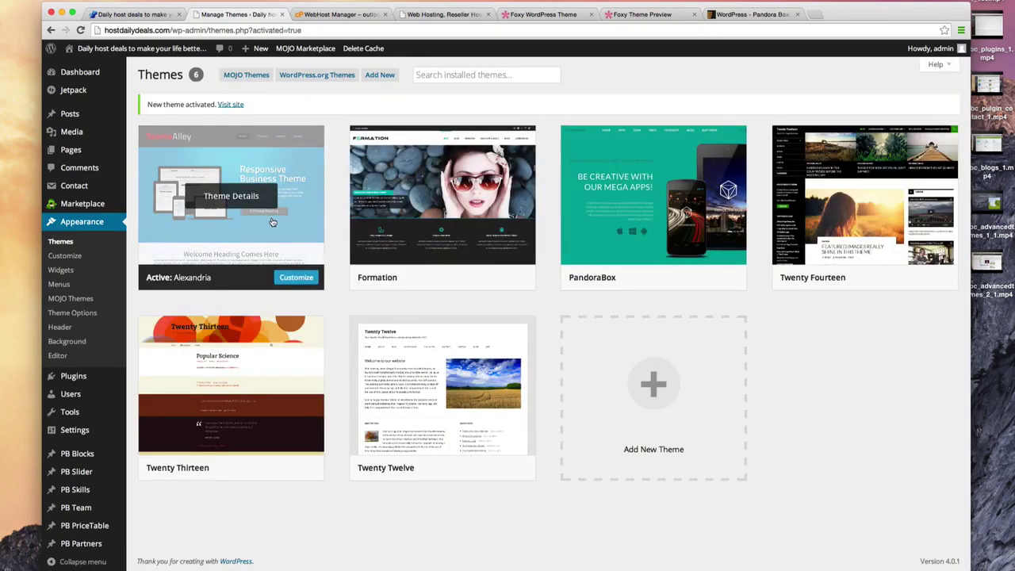
{"action": "left_click", "coordinate": [134, 14]}
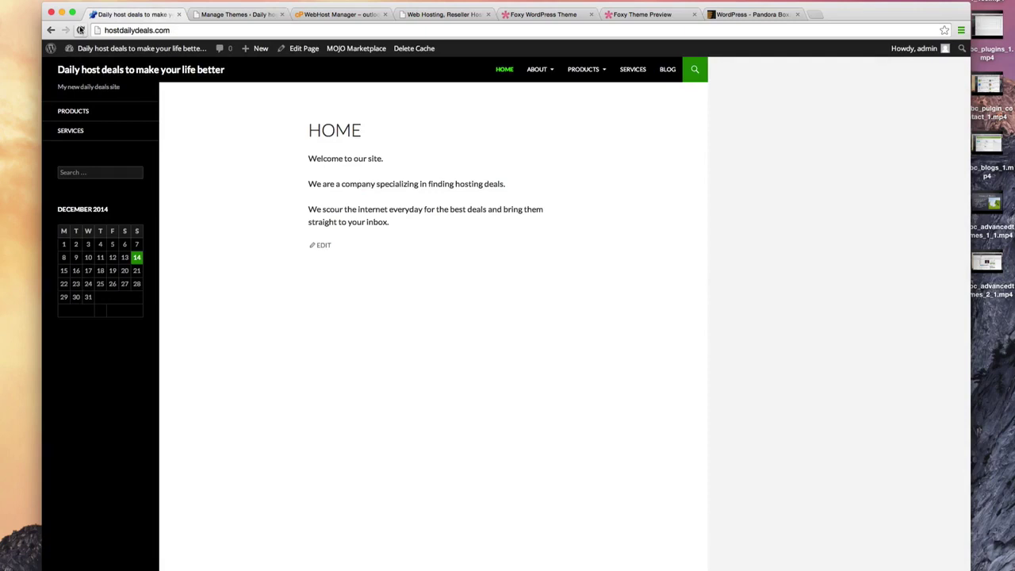
{"action": "left_click", "coordinate": [80, 30]}
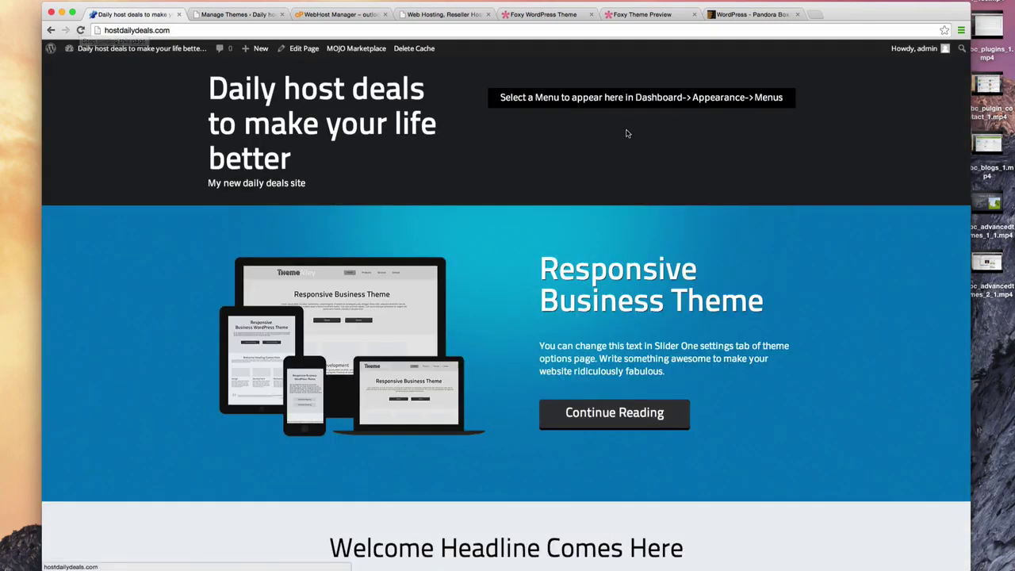
{"action": "scroll", "coordinate": [648, 271], "scroll_direction": "down", "scroll_amount": 10}
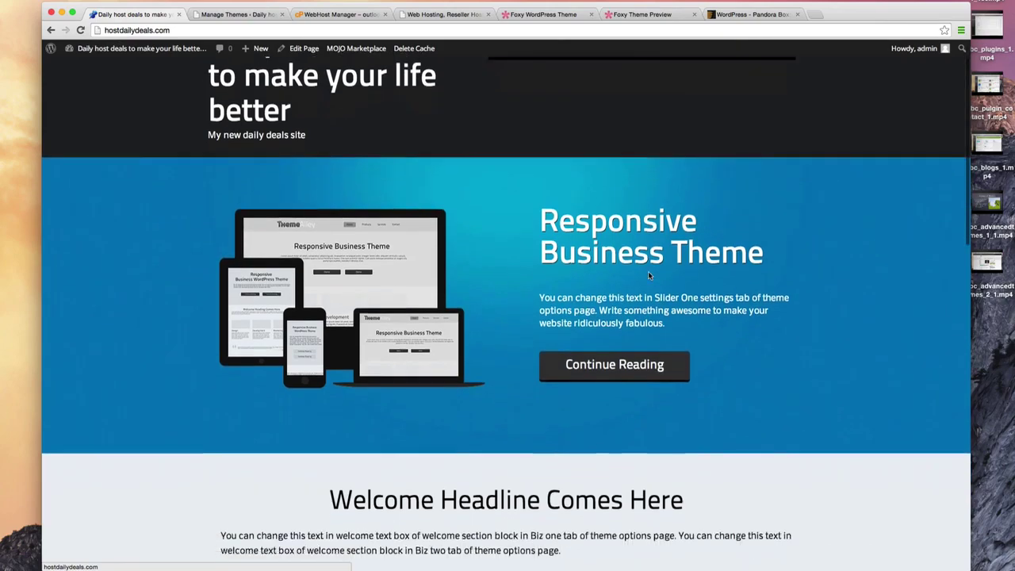
{"action": "scroll", "coordinate": [648, 276], "scroll_direction": "down", "scroll_amount": 5}
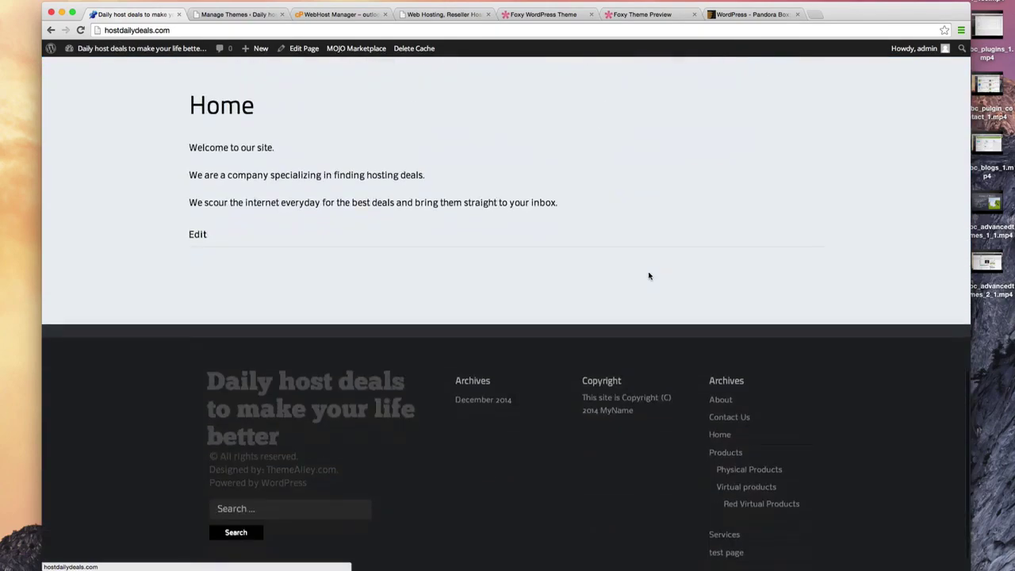
{"action": "scroll", "coordinate": [649, 274], "scroll_direction": "up", "scroll_amount": 15}
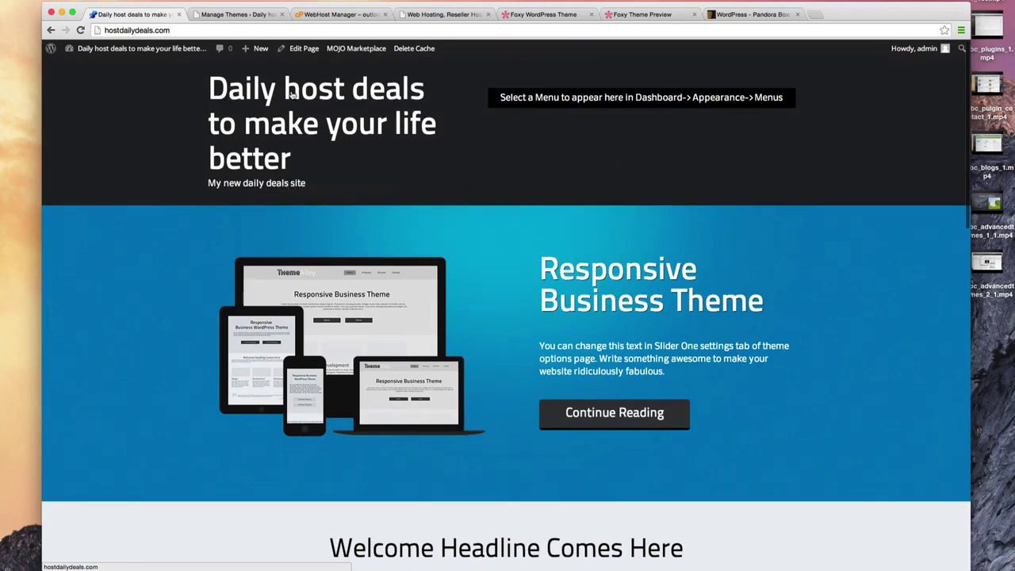
{"action": "scroll", "coordinate": [562, 159], "scroll_direction": "down", "scroll_amount": 2}
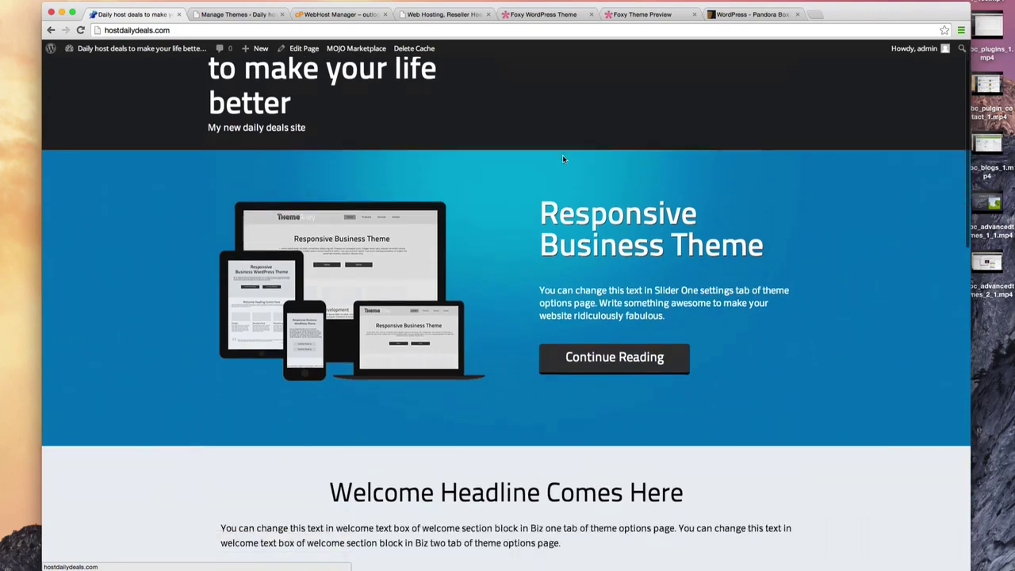
{"action": "scroll", "coordinate": [563, 159], "scroll_direction": "down", "scroll_amount": 10}
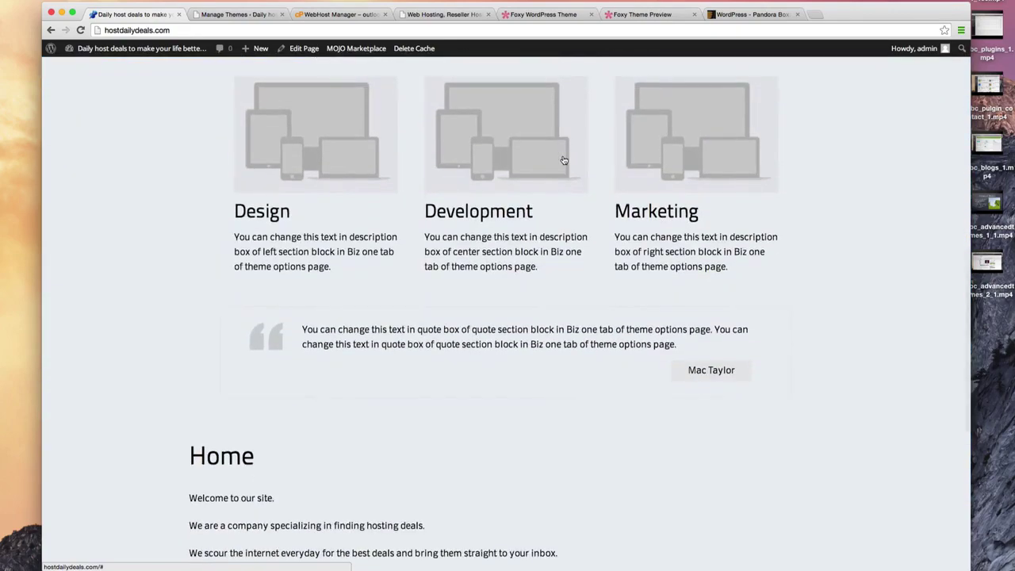
{"action": "scroll", "coordinate": [563, 160], "scroll_direction": "down", "scroll_amount": 4}
{"action": "scroll", "coordinate": [563, 161], "scroll_direction": "up", "scroll_amount": 13}
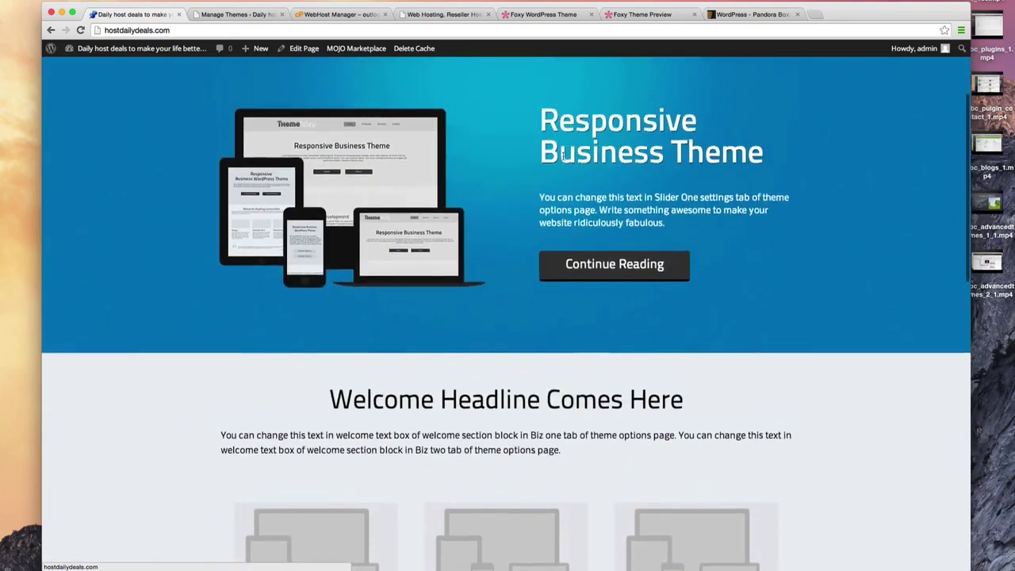
{"action": "scroll", "coordinate": [563, 157], "scroll_direction": "up", "scroll_amount": 3}
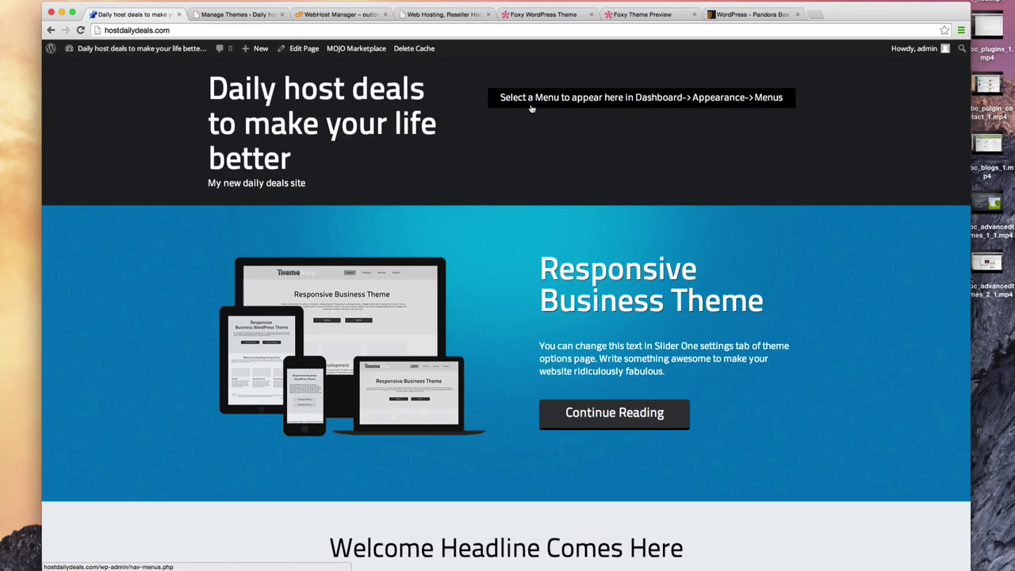
{"action": "left_click", "coordinate": [238, 15]}
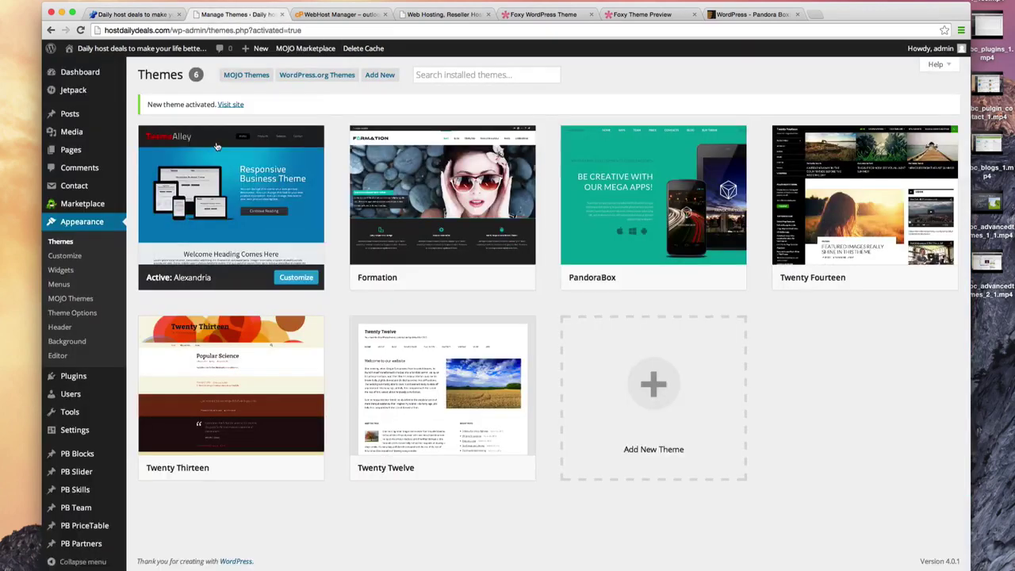
Assign Main Menu to the Primary Menu theme location and save the menu.
{"action": "left_click", "coordinate": [57, 285]}
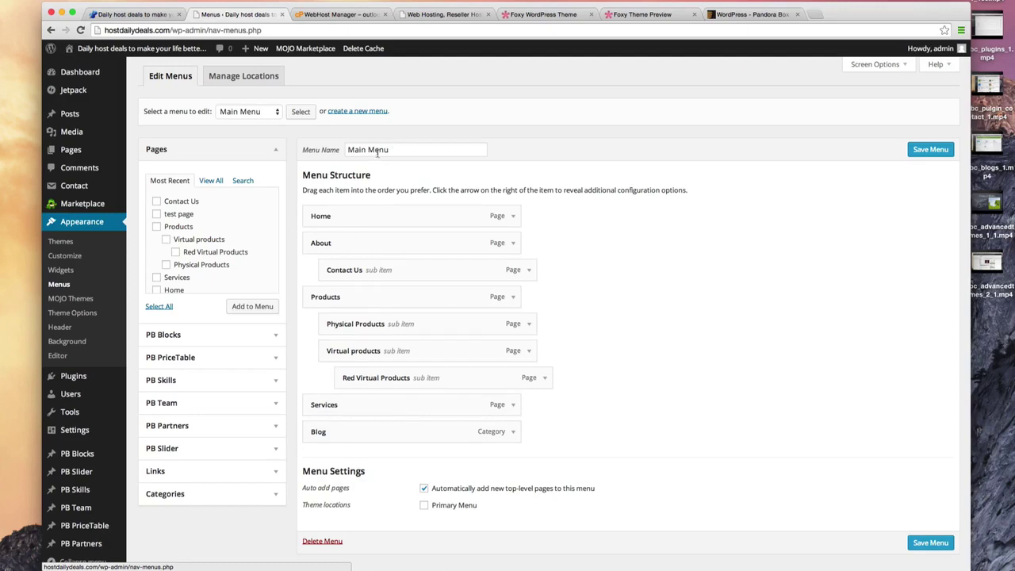
{"action": "left_click", "coordinate": [424, 507]}
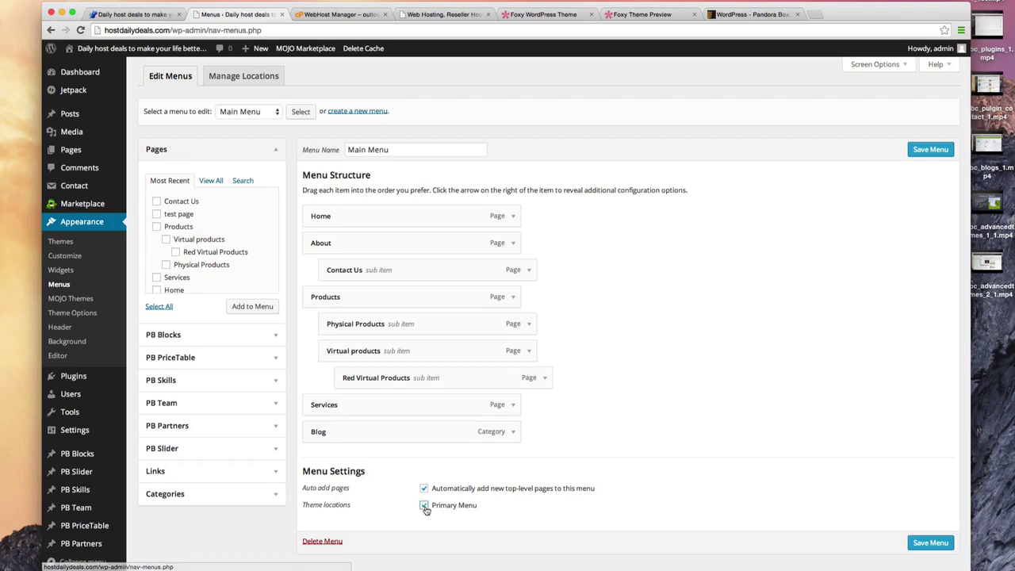
{"action": "left_click", "coordinate": [930, 544]}
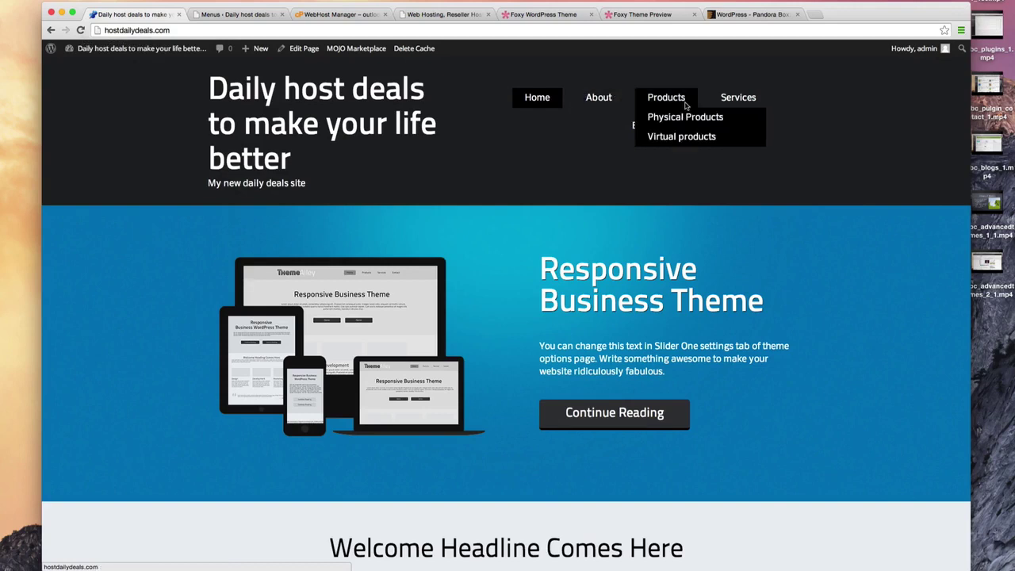
{"action": "mouse_move", "coordinate": [647, 104]}
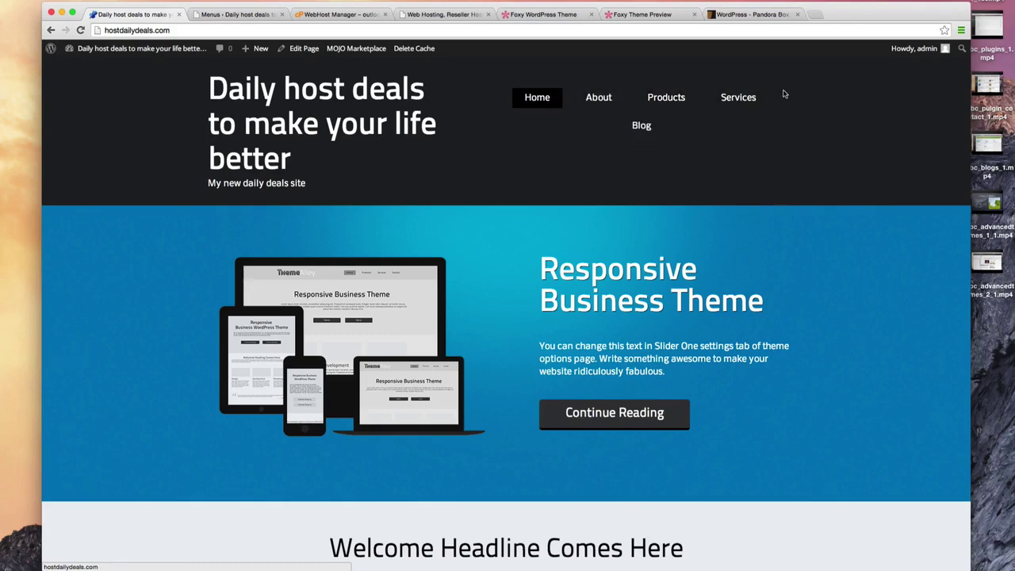
{"action": "mouse_move", "coordinate": [597, 97]}
{"action": "scroll", "coordinate": [531, 168], "scroll_direction": "down", "scroll_amount": 3}
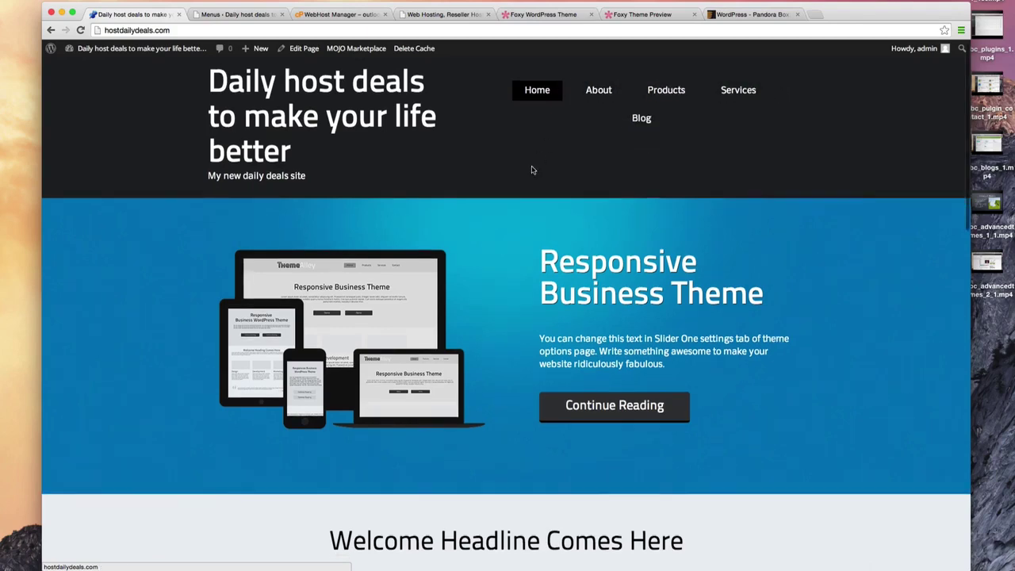
{"action": "scroll", "coordinate": [531, 165], "scroll_direction": "down", "scroll_amount": 3}
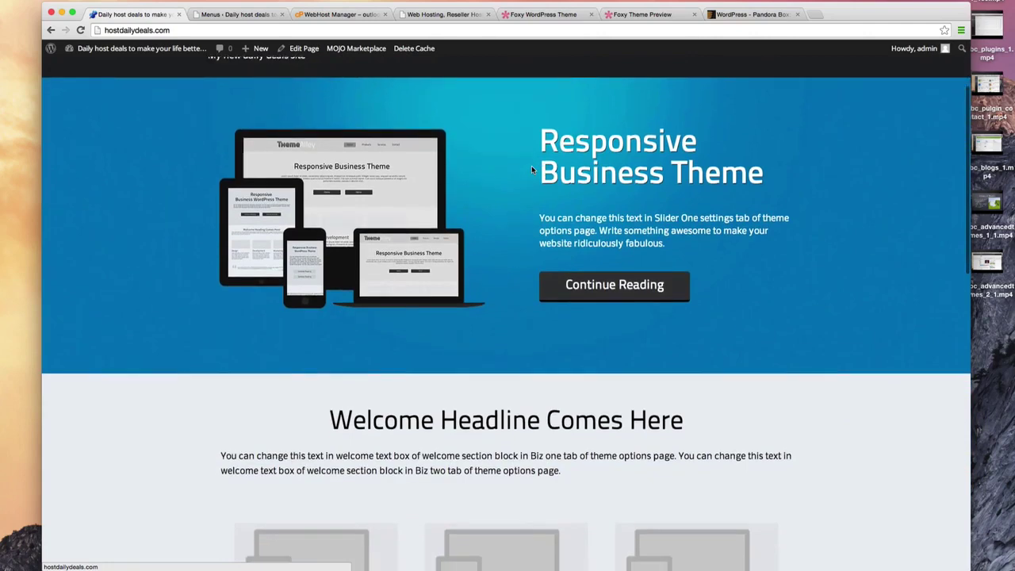
{"action": "scroll", "coordinate": [531, 169], "scroll_direction": "down", "scroll_amount": 5}
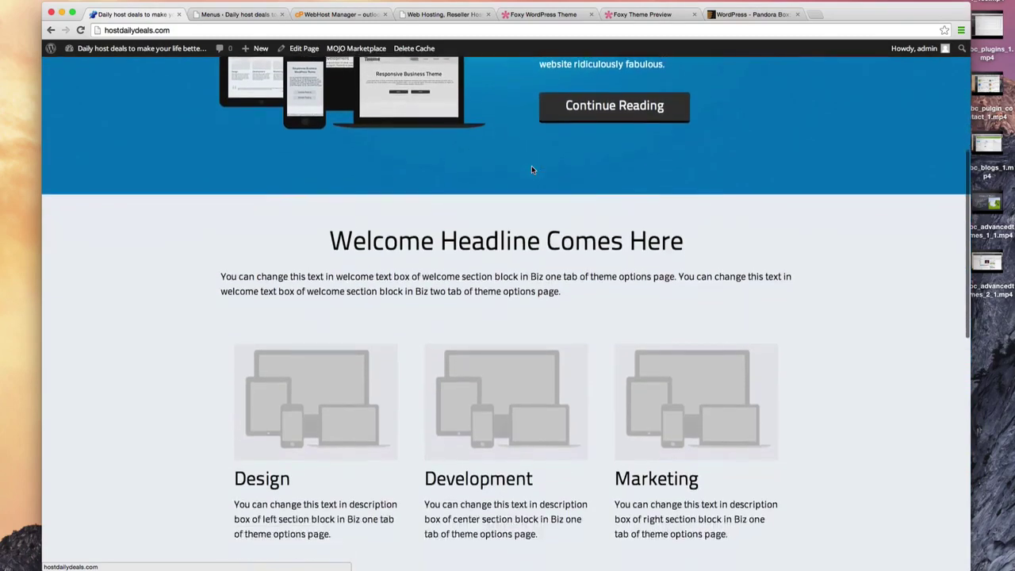
{"action": "scroll", "coordinate": [531, 170], "scroll_direction": "down", "scroll_amount": 5}
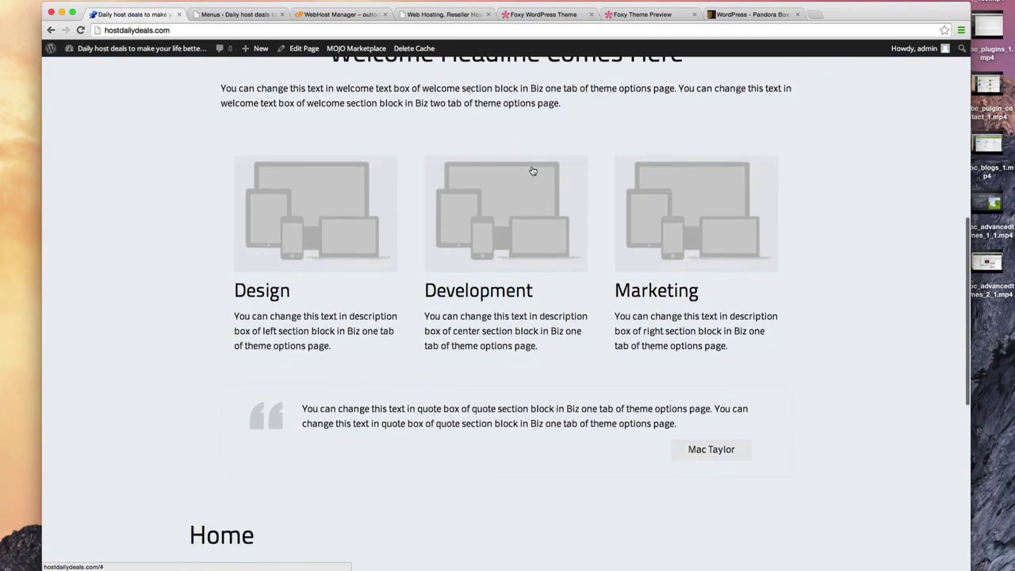
{"action": "scroll", "coordinate": [532, 168], "scroll_direction": "down", "scroll_amount": 4}
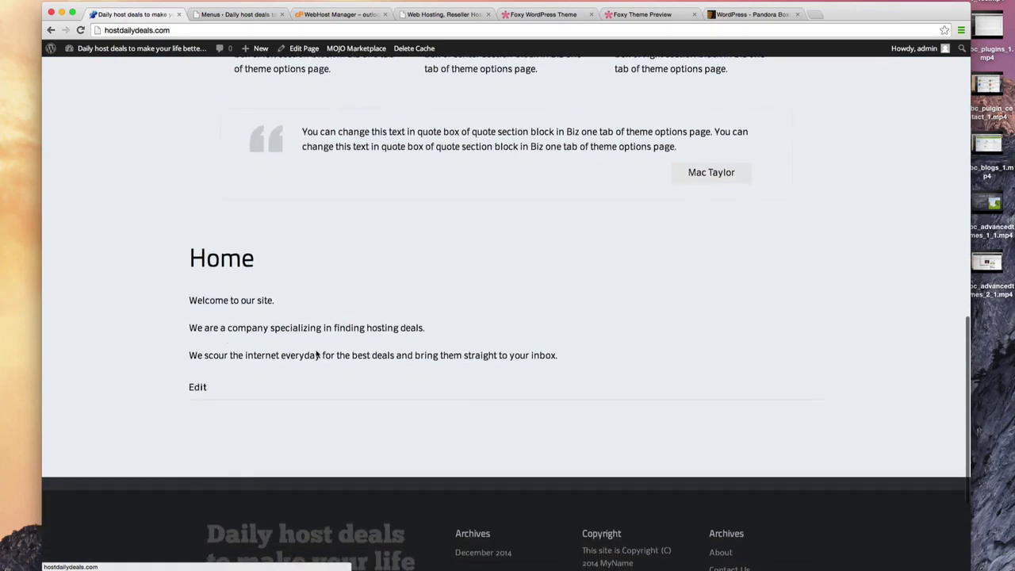
{"action": "scroll", "coordinate": [317, 353], "scroll_direction": "up", "scroll_amount": 7}
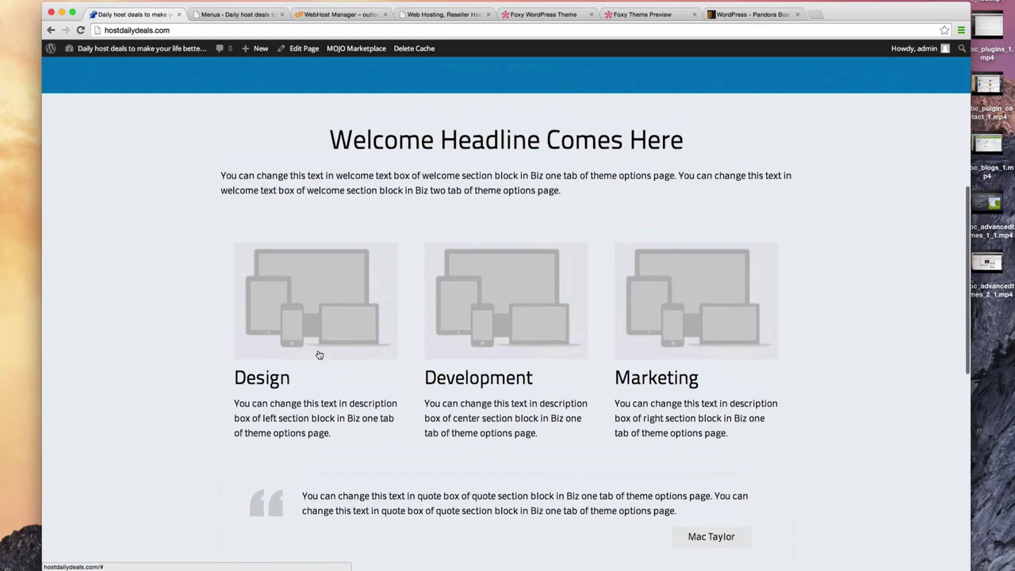
{"action": "scroll", "coordinate": [317, 354], "scroll_direction": "down", "scroll_amount": 6}
{"action": "scroll", "coordinate": [319, 354], "scroll_direction": "up", "scroll_amount": 15}
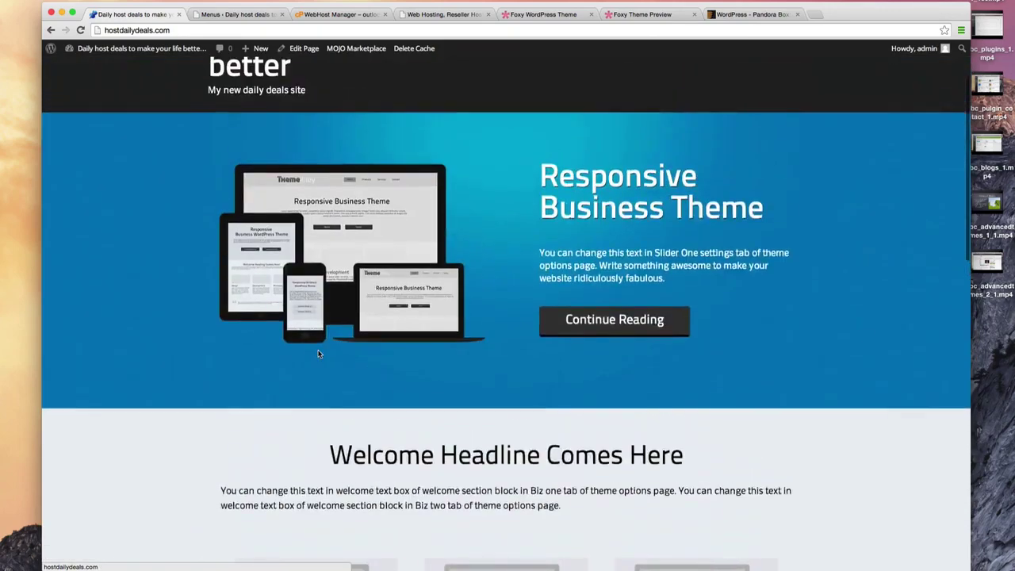
{"action": "scroll", "coordinate": [318, 353], "scroll_direction": "down", "scroll_amount": 2}
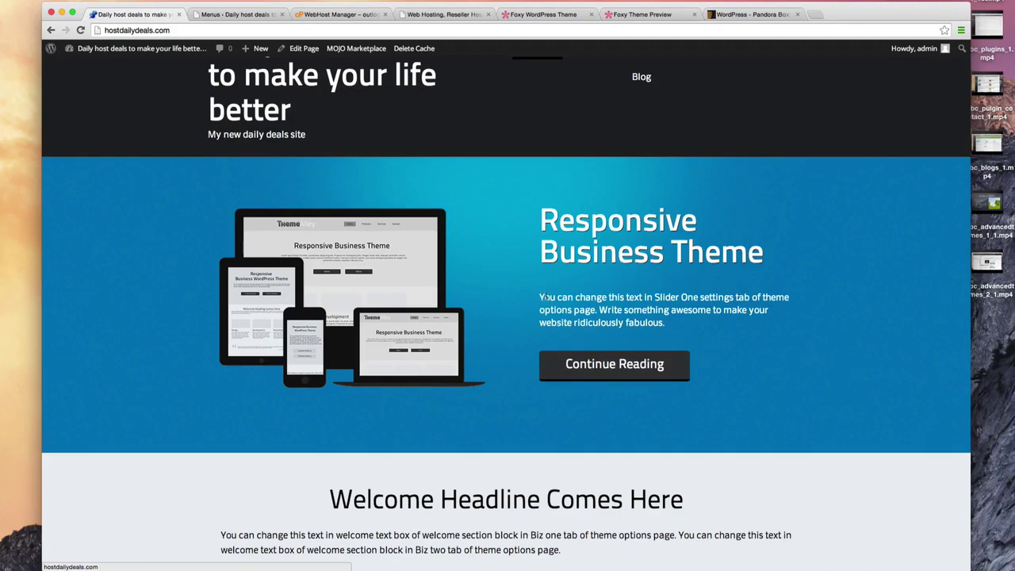
{"action": "scroll", "coordinate": [546, 295], "scroll_direction": "up", "scroll_amount": 2}
{"action": "scroll", "coordinate": [546, 295], "scroll_direction": "down", "scroll_amount": 1}
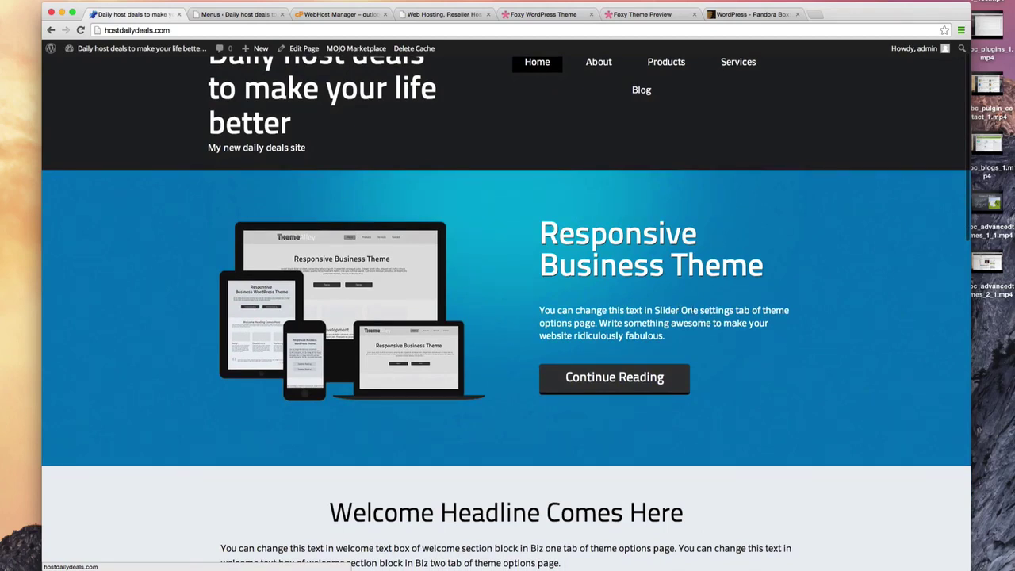
{"action": "left_click_drag", "start_coordinate": [654, 311], "coordinate": [752, 311]}
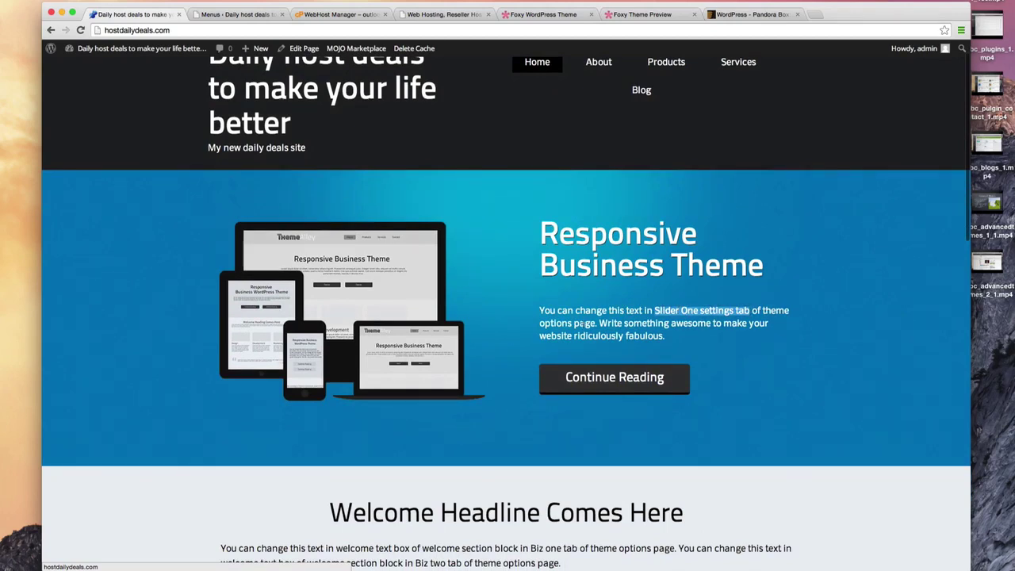
{"action": "left_click", "coordinate": [562, 322]}
{"action": "left_click_drag", "start_coordinate": [562, 322], "coordinate": [584, 323]}
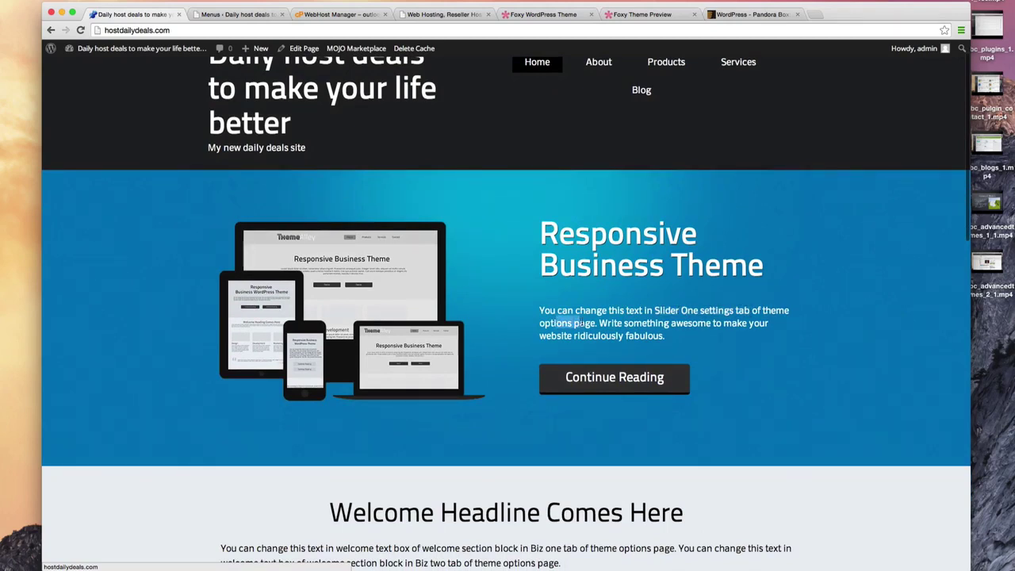
Open Theme Options and review the Logo Section, which notes logo upload requires PRO.
{"action": "left_click", "coordinate": [236, 14]}
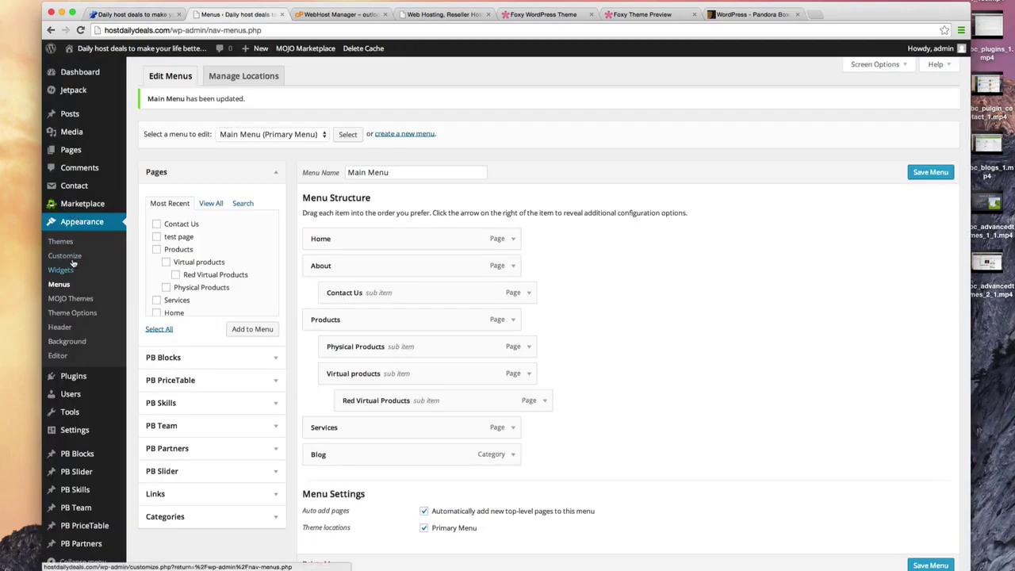
{"action": "left_click", "coordinate": [72, 313]}
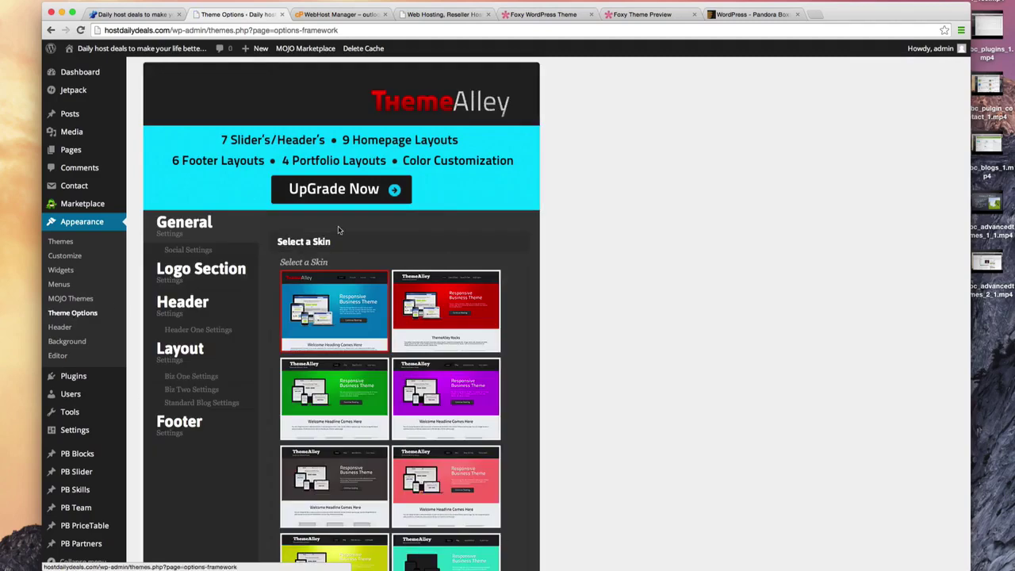
{"action": "scroll", "coordinate": [336, 230], "scroll_direction": "down", "scroll_amount": 2}
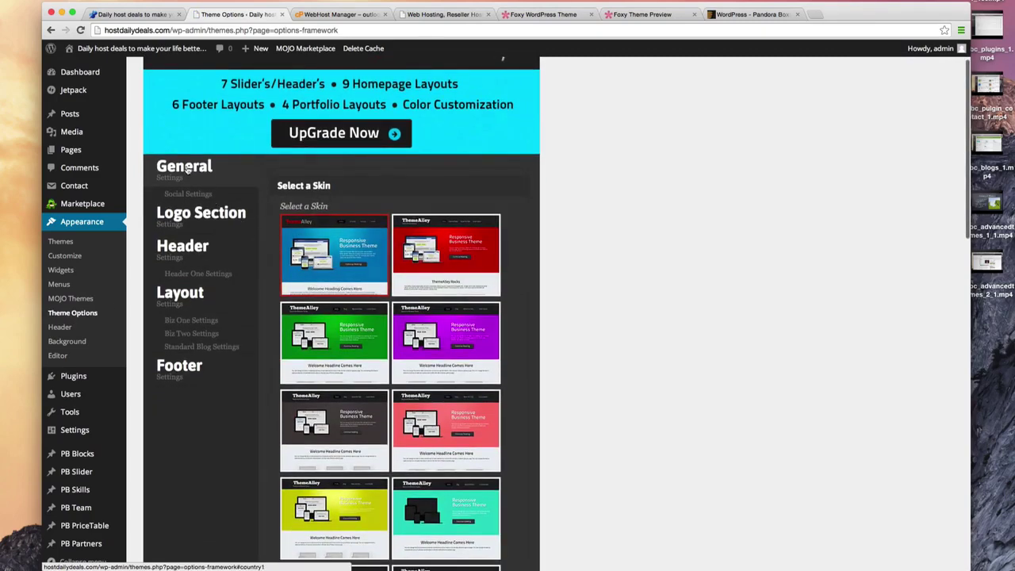
{"action": "scroll", "coordinate": [458, 297], "scroll_direction": "down", "scroll_amount": 2}
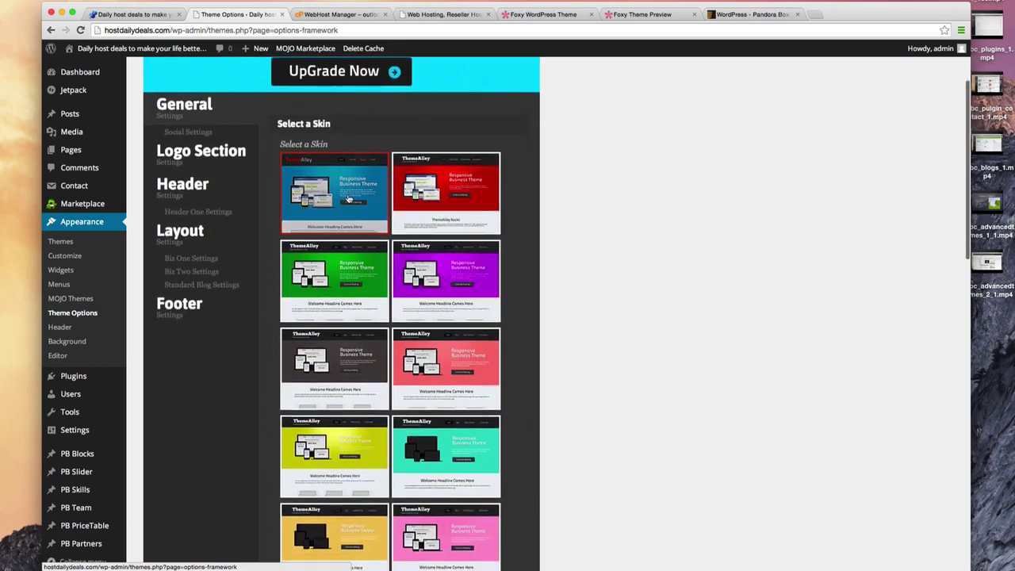
{"action": "left_click", "coordinate": [186, 156]}
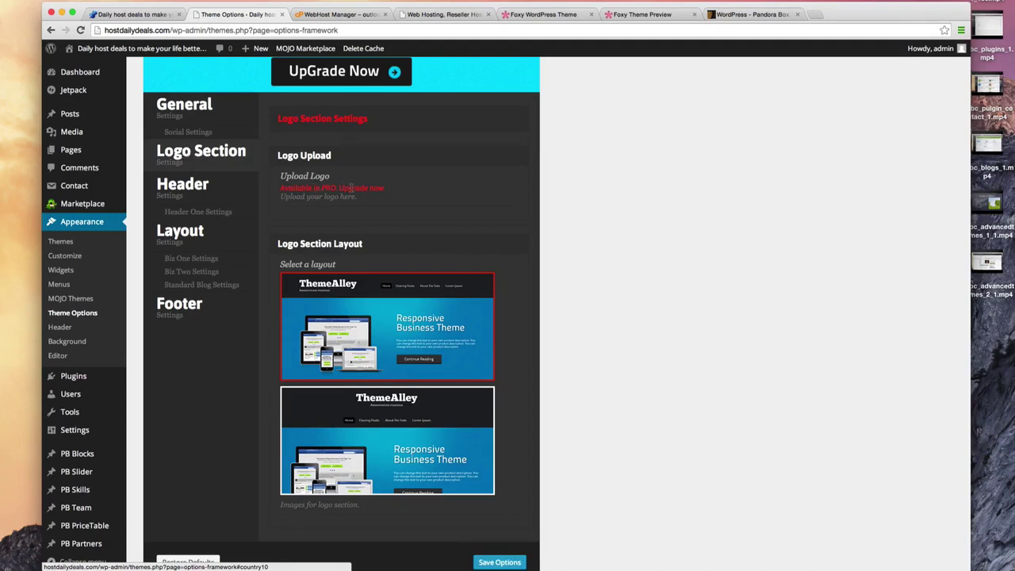
{"action": "left_click_drag", "start_coordinate": [320, 188], "coordinate": [339, 188]}
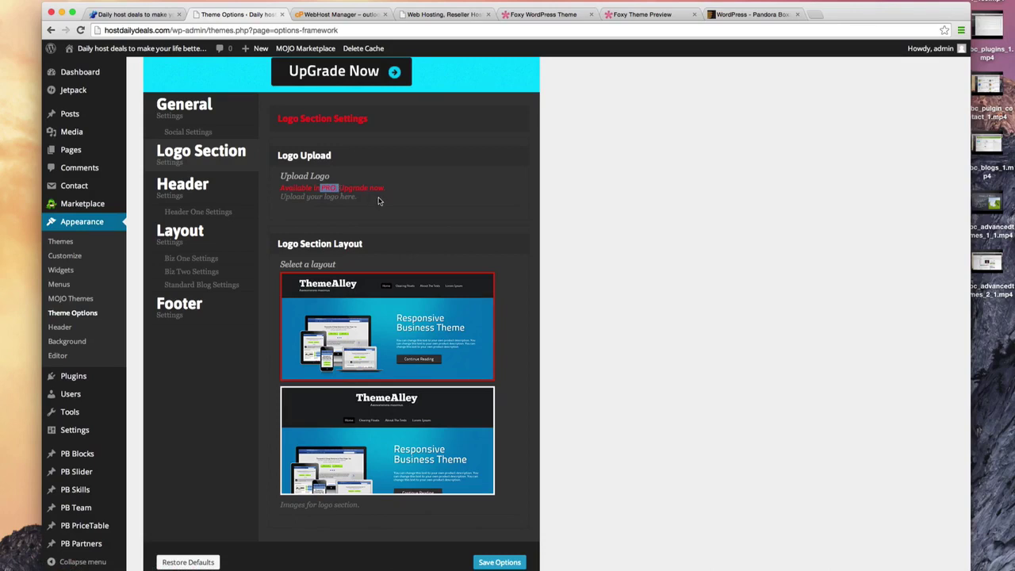
{"action": "scroll", "coordinate": [393, 204], "scroll_direction": "up", "scroll_amount": 1}
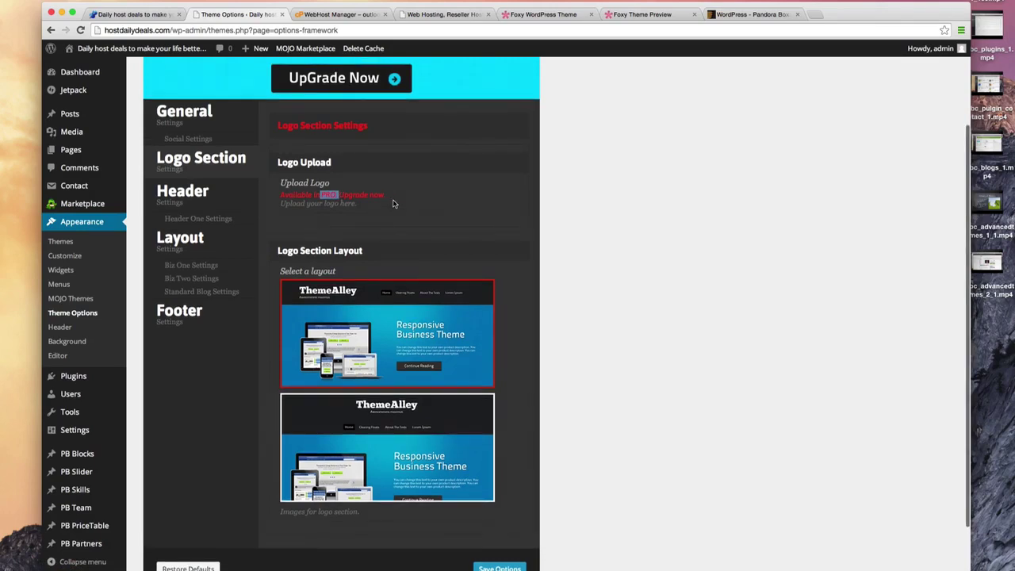
{"action": "scroll", "coordinate": [393, 204], "scroll_direction": "down", "scroll_amount": 1}
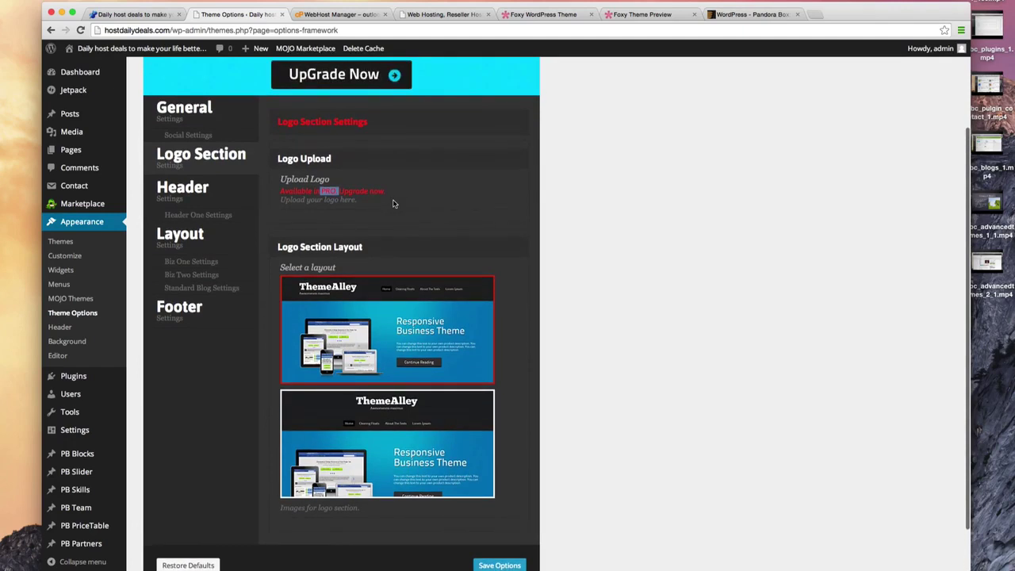
{"action": "scroll", "coordinate": [393, 204], "scroll_direction": "down", "scroll_amount": 1}
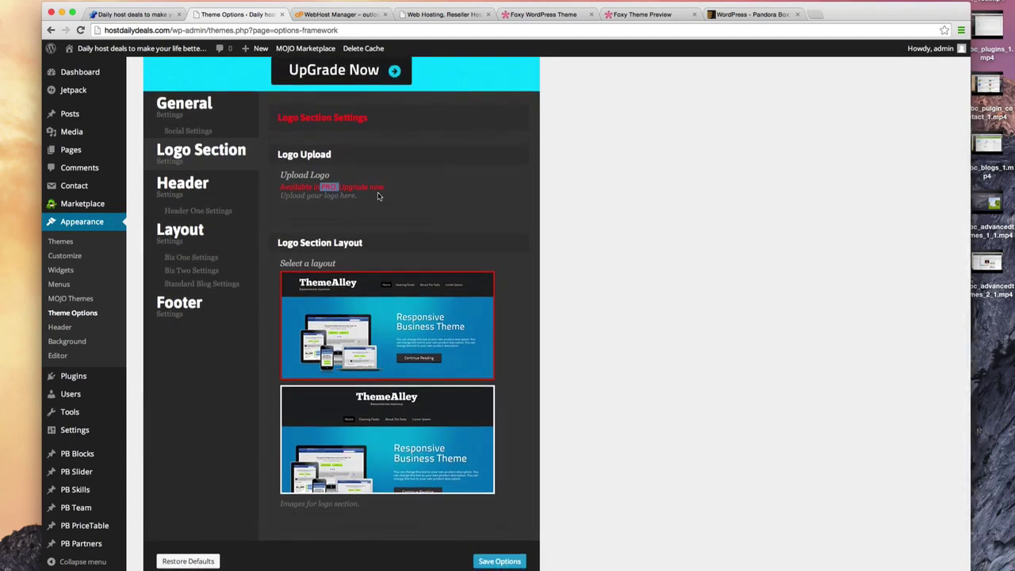
{"action": "left_click", "coordinate": [388, 178]}
Review the Header settings, keeping the Responsive Business Theme header type.
{"action": "scroll", "coordinate": [404, 236], "scroll_direction": "down", "scroll_amount": 3}
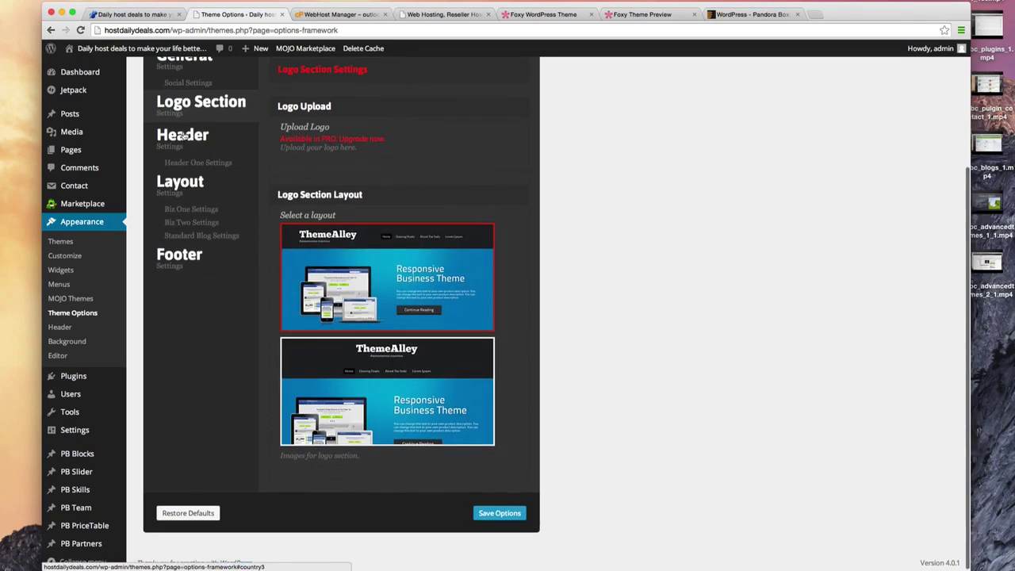
{"action": "left_click", "coordinate": [183, 137]}
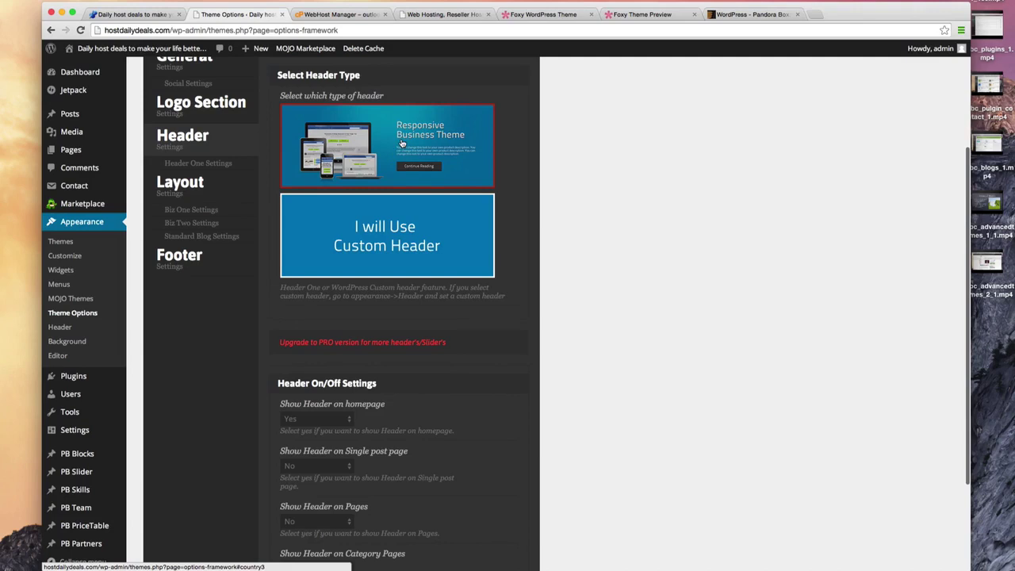
{"action": "scroll", "coordinate": [465, 238], "scroll_direction": "down", "scroll_amount": 4}
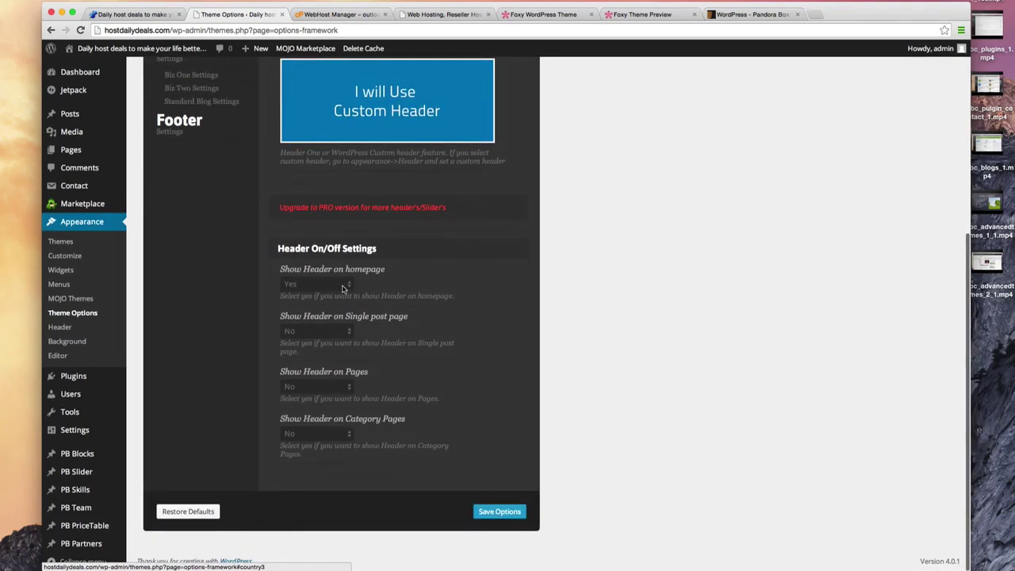
{"action": "scroll", "coordinate": [373, 290], "scroll_direction": "up", "scroll_amount": 5}
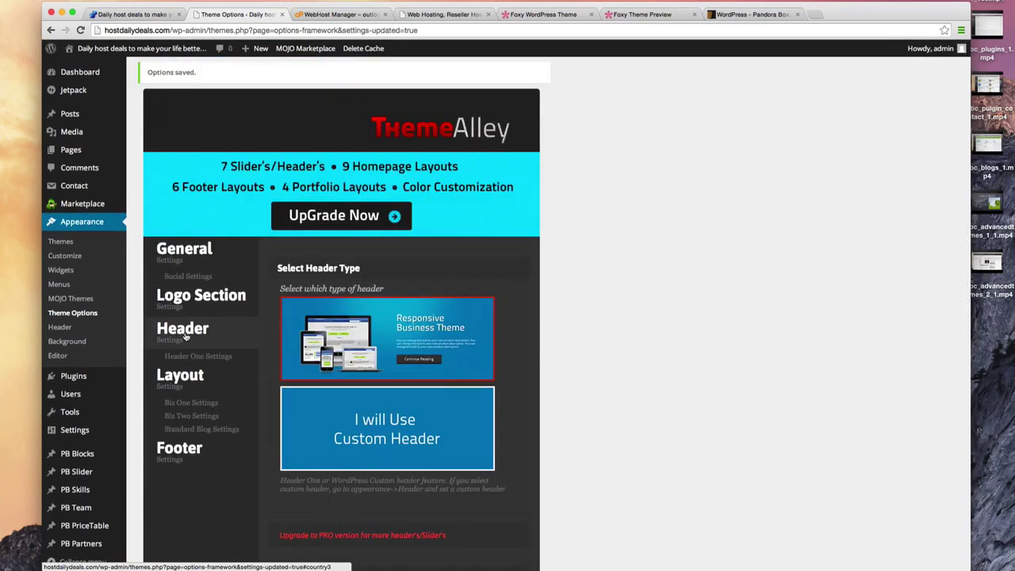
Replace the headline 'Responsive Business Theme' with 'Welcome to Acme Corporation' in Header One Settings.
{"action": "left_click", "coordinate": [200, 357]}
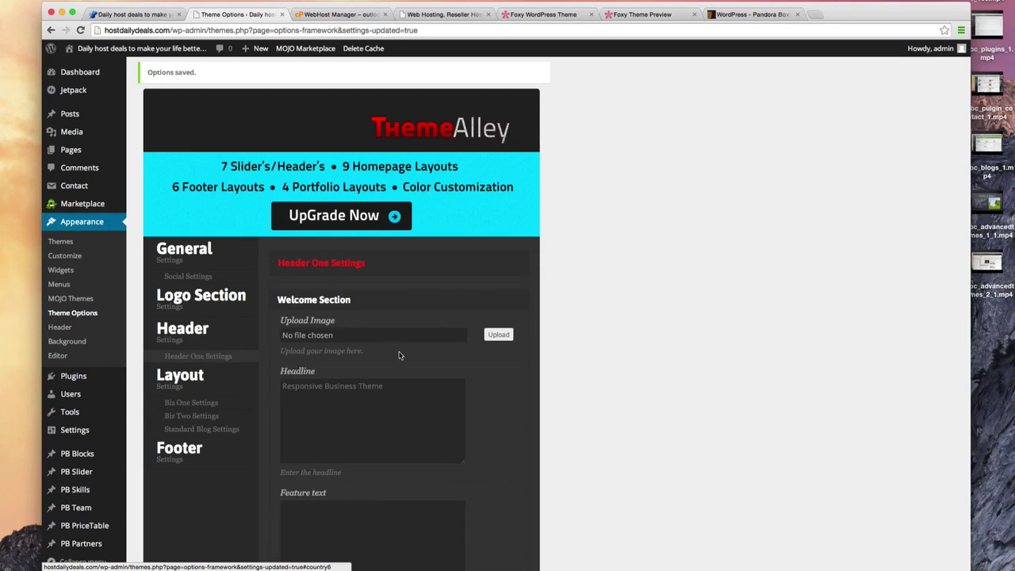
{"action": "scroll", "coordinate": [398, 357], "scroll_direction": "down", "scroll_amount": 3}
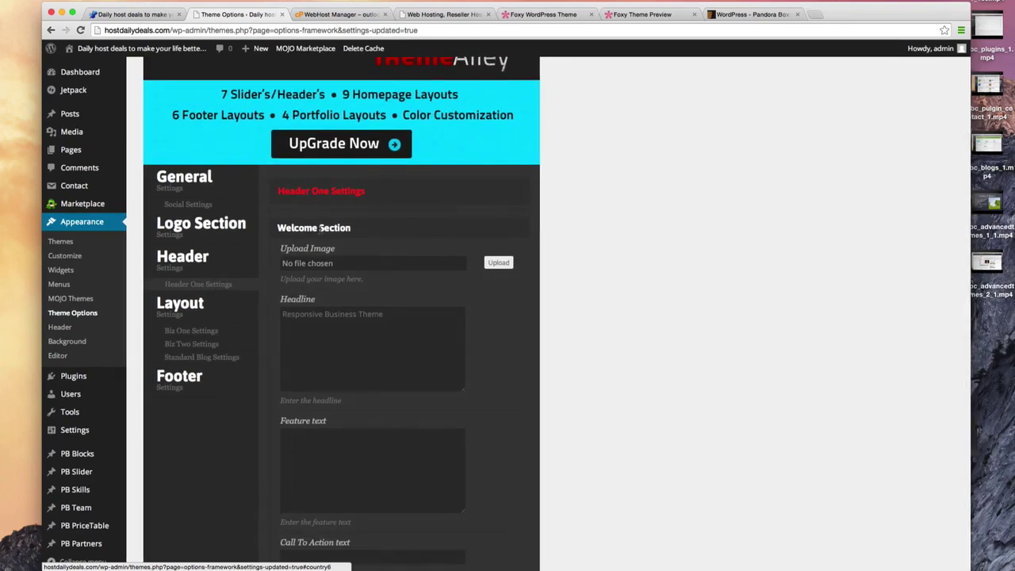
{"action": "left_click", "coordinate": [143, 13]}
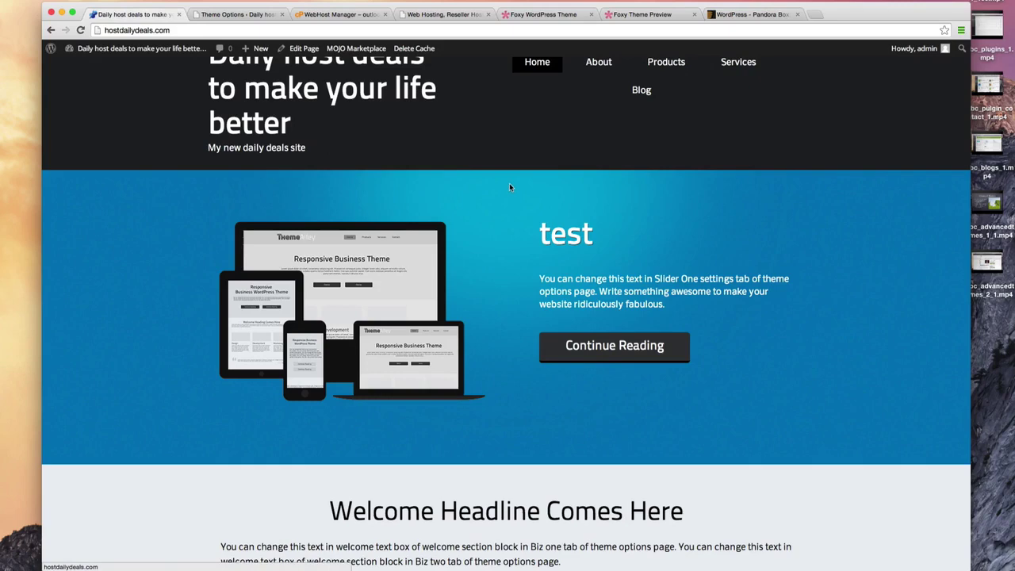
{"action": "left_click", "coordinate": [228, 14]}
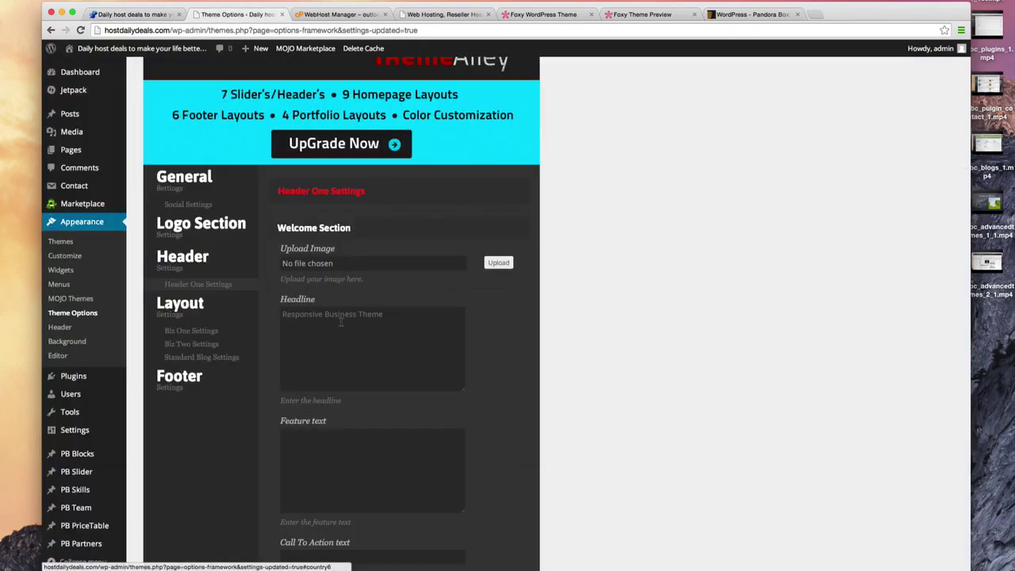
{"action": "scroll", "coordinate": [341, 323], "scroll_direction": "down", "scroll_amount": 2}
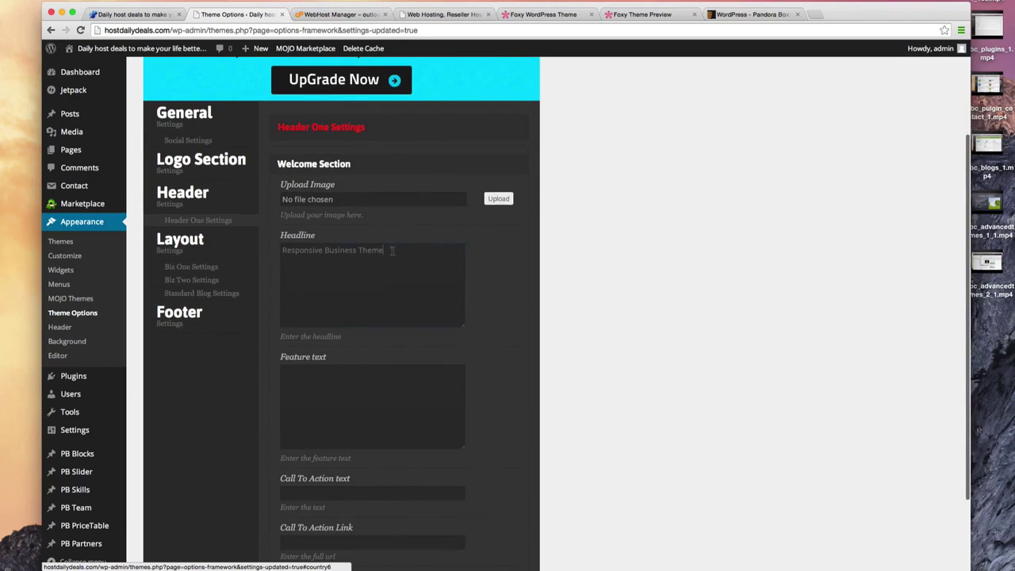
{"action": "left_click_drag", "start_coordinate": [391, 251], "coordinate": [247, 250]}
{"action": "type", "text": "Wel"}
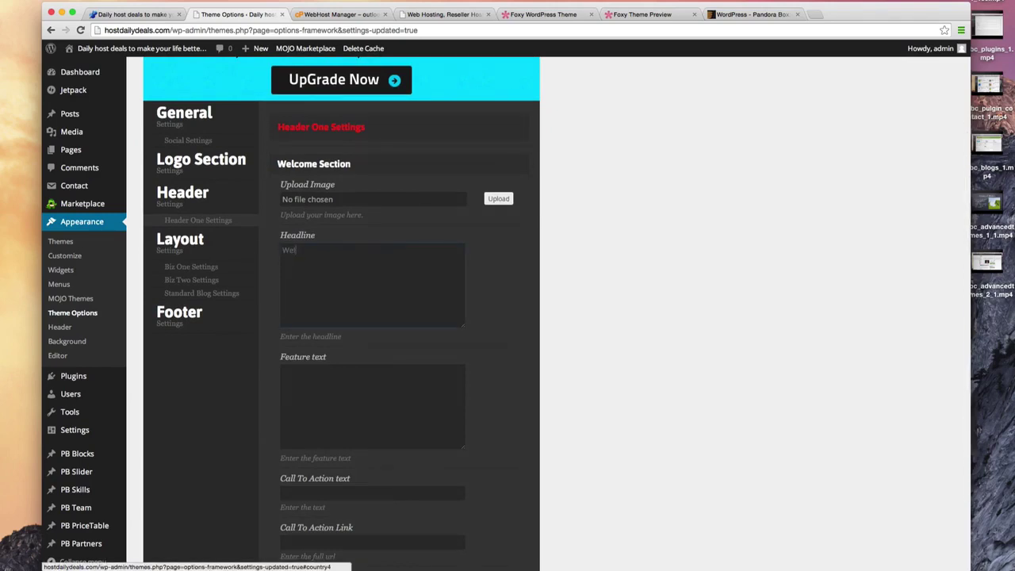
{"action": "type", "text": "come to Acme Corporation"}
Enter the hosting-deals feature text and 'Contact us now' call-to-action, then save the options.
{"action": "scroll", "coordinate": [248, 250], "scroll_direction": "down", "scroll_amount": 3}
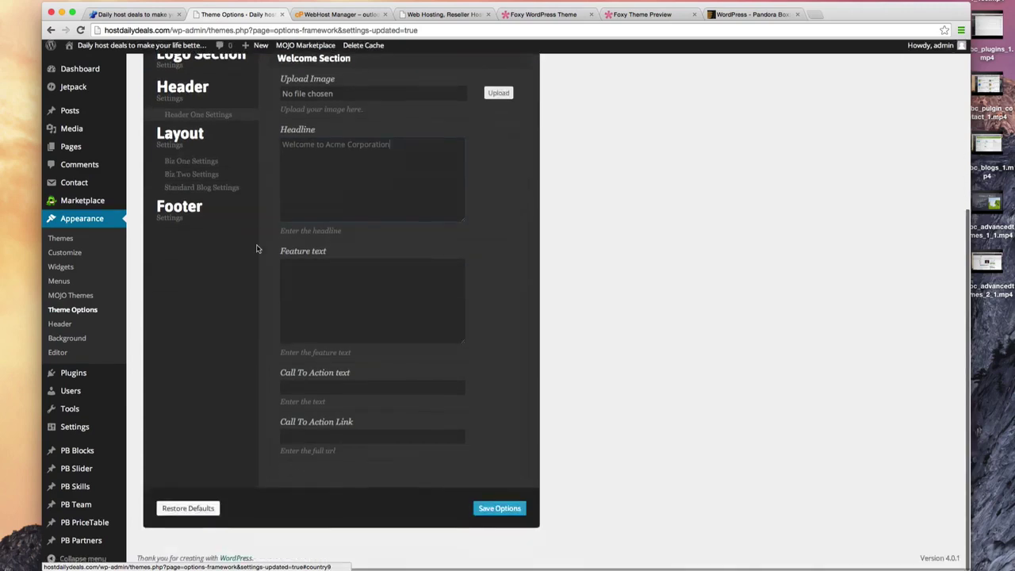
{"action": "left_click", "coordinate": [369, 287]}
{"action": "type", "text": "We are the p"}
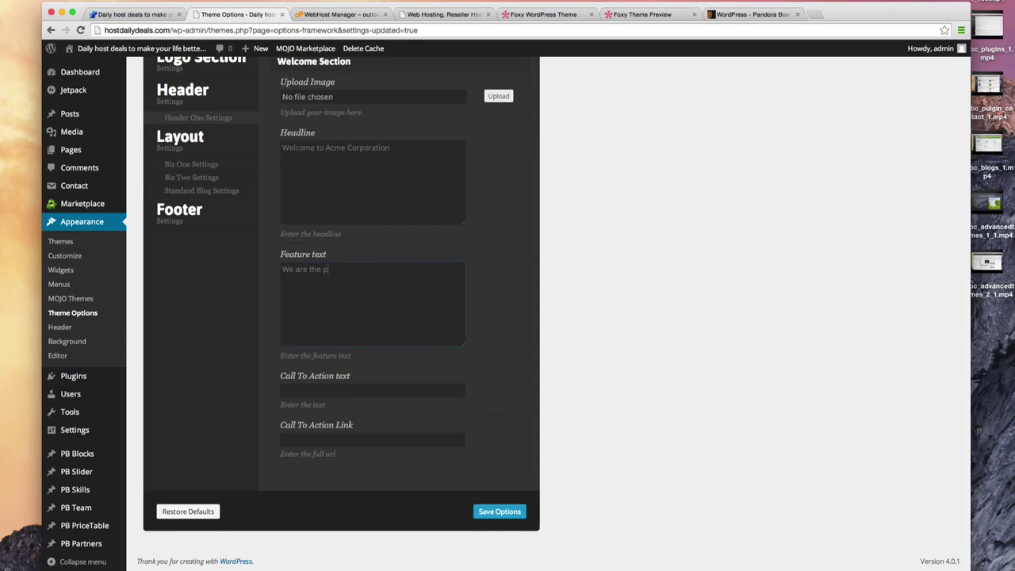
{"action": "type", "text": "remier corporation to find you daily ghos"}
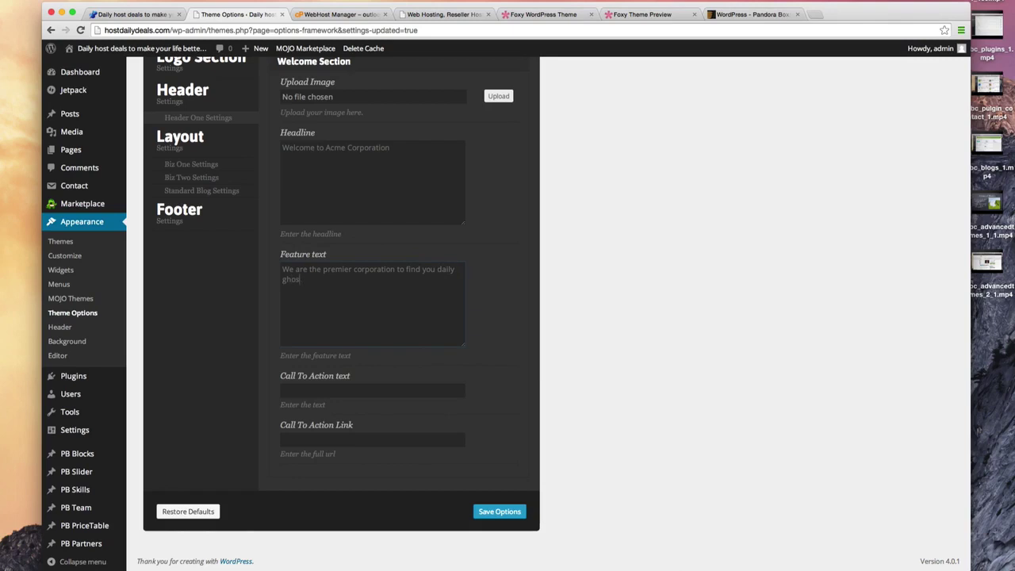
{"action": "key", "text": "BackSpace"}
{"action": "key", "text": "BackSpace"}
{"action": "key", "text": "BackSpace"}
{"action": "type", "text": "sting deals."}
{"action": "type", "text": "Co"}
{"action": "left_click", "coordinate": [406, 438]}
{"action": "left_click", "coordinate": [500, 511]}
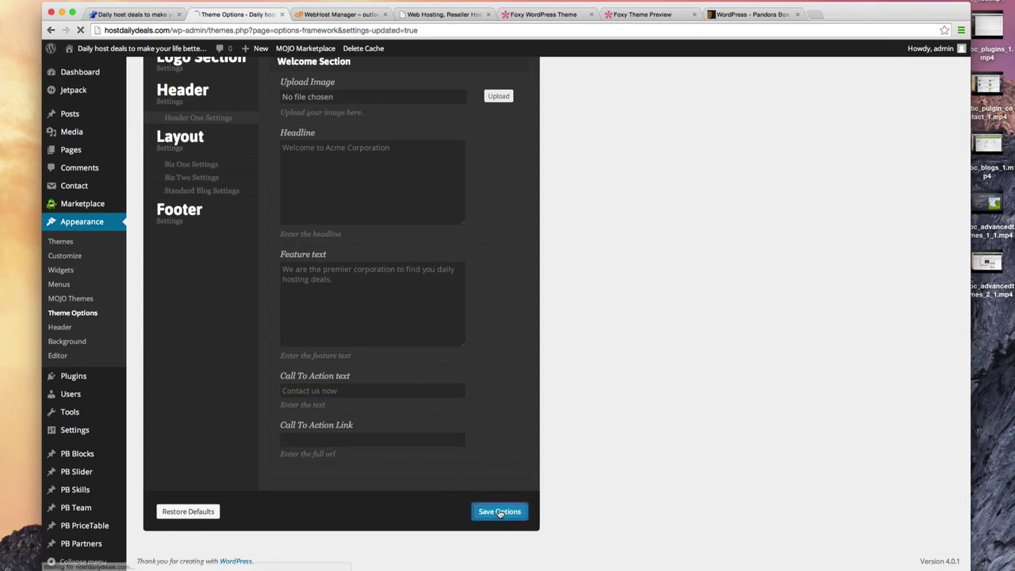
{"action": "left_click", "coordinate": [145, 14]}
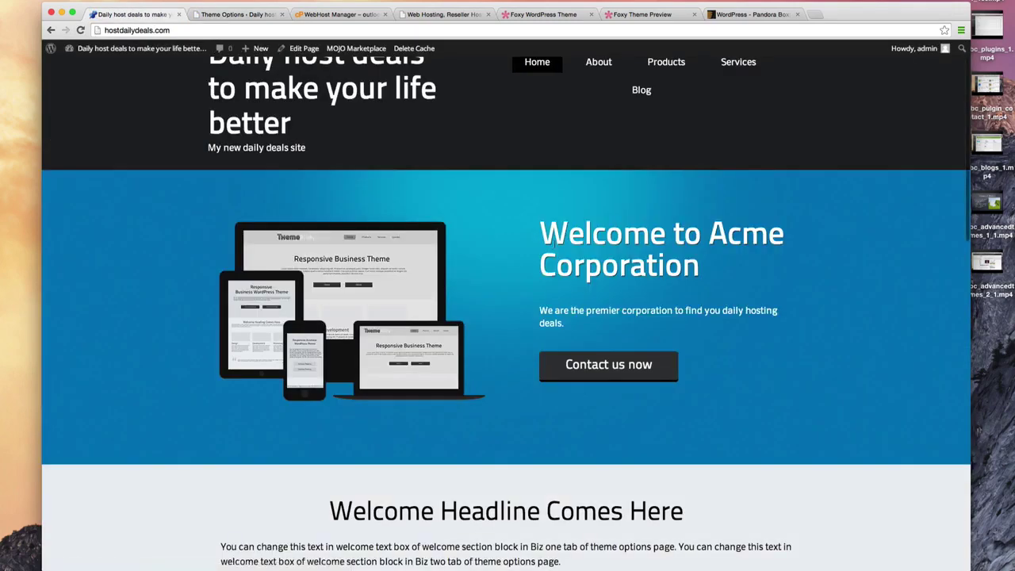
Check the live slider's 'Welcome to Acme Corporation' heading and new feature text.
{"action": "left_click_drag", "start_coordinate": [543, 232], "coordinate": [724, 269]}
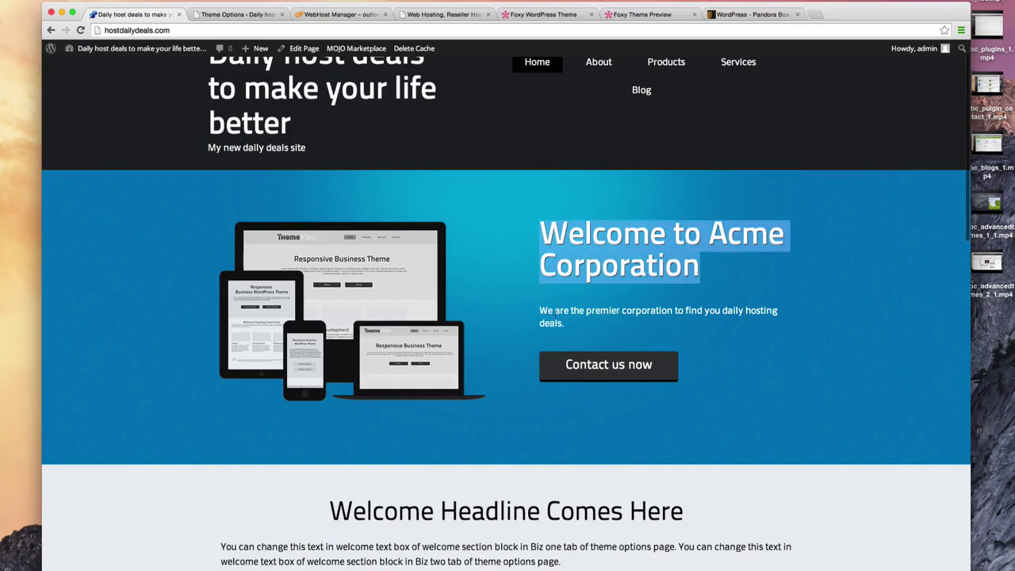
{"action": "left_click_drag", "start_coordinate": [541, 310], "coordinate": [572, 322]}
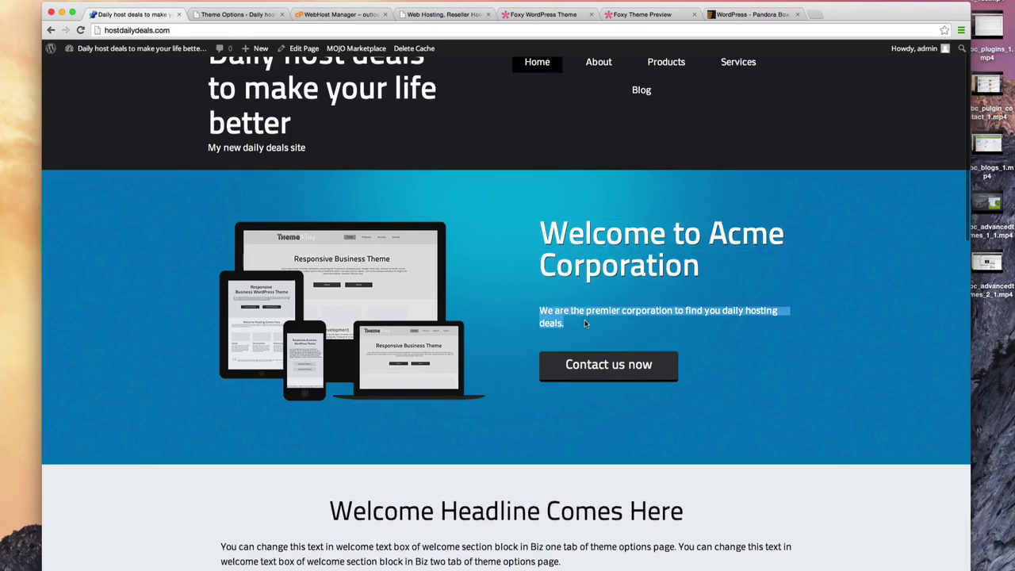
{"action": "left_click", "coordinate": [585, 323]}
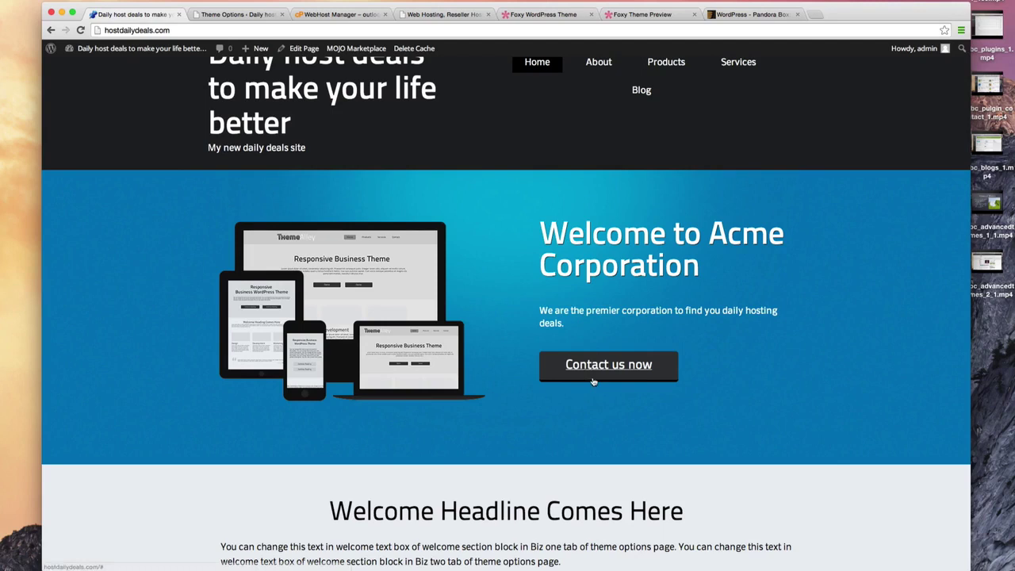
Go to About > Contact Us and copy that page's web address.
{"action": "mouse_move", "coordinate": [599, 65]}
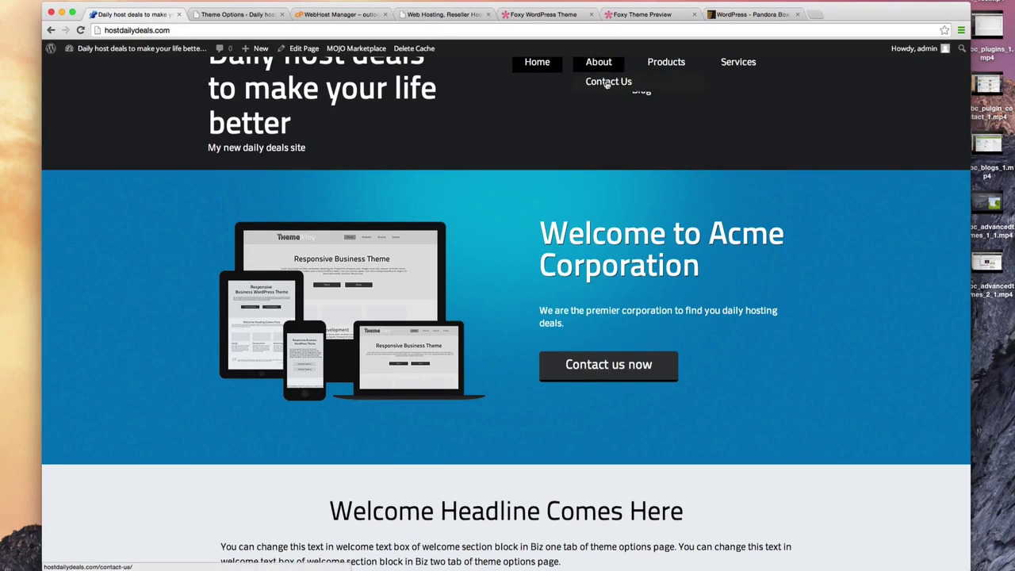
{"action": "left_click", "coordinate": [608, 82]}
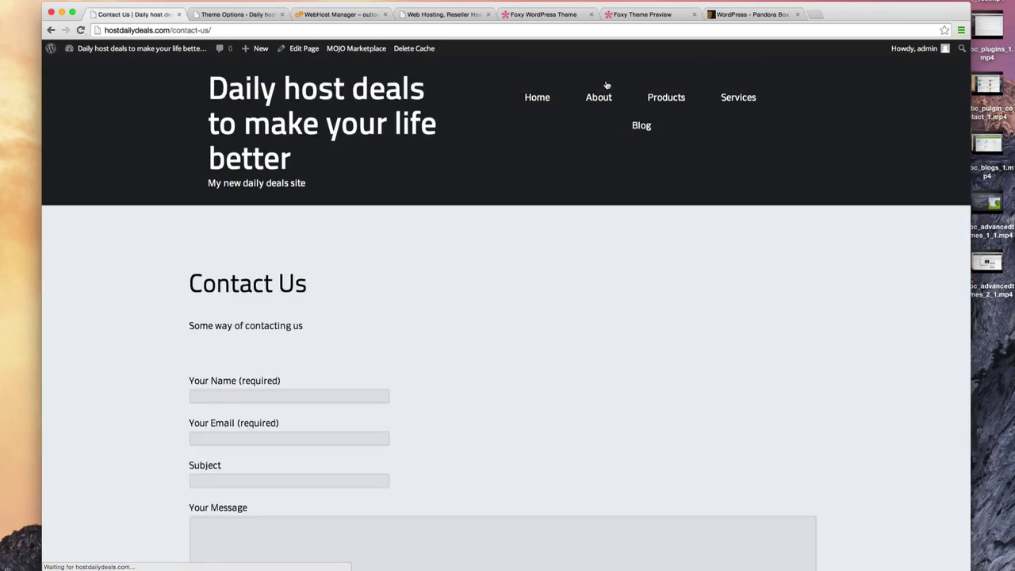
{"action": "left_click", "coordinate": [265, 31]}
{"action": "key", "text": "ctrl+c"}
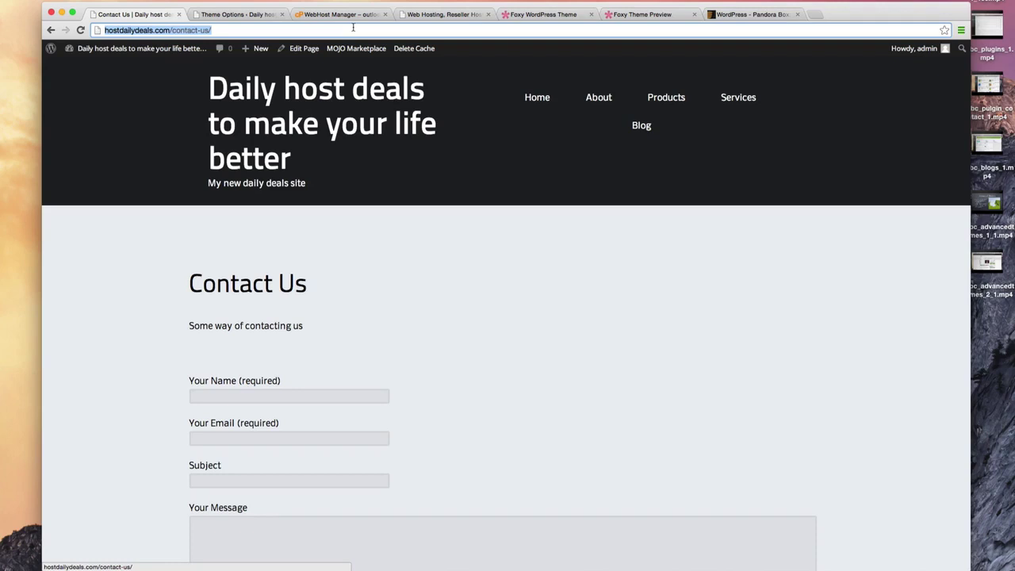
Paste the Contact Us address into Call To Action Link, save, and reload the Contact Us page.
{"action": "left_click", "coordinate": [238, 14]}
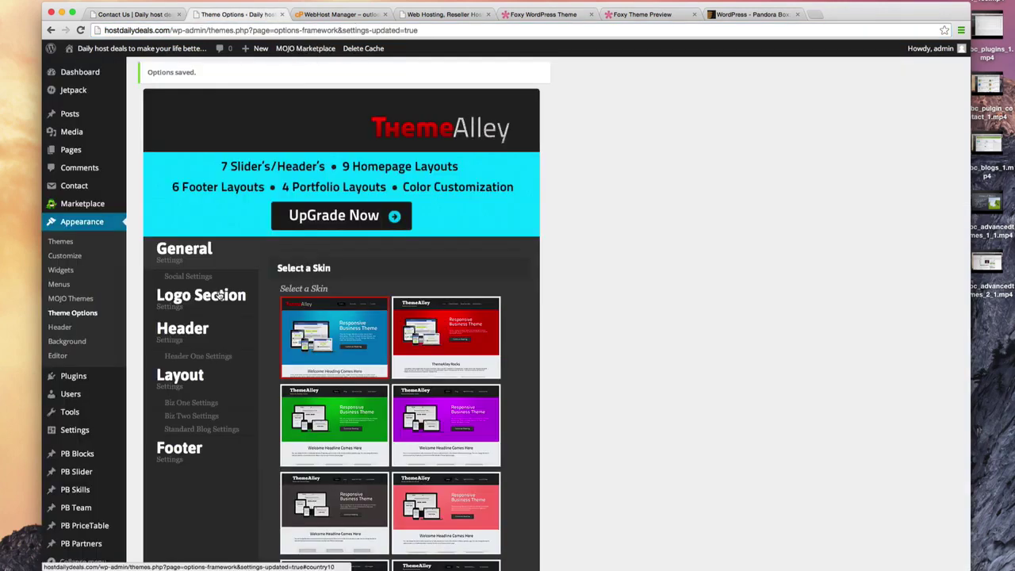
{"action": "left_click", "coordinate": [198, 356]}
{"action": "scroll", "coordinate": [374, 352], "scroll_direction": "down", "scroll_amount": 3}
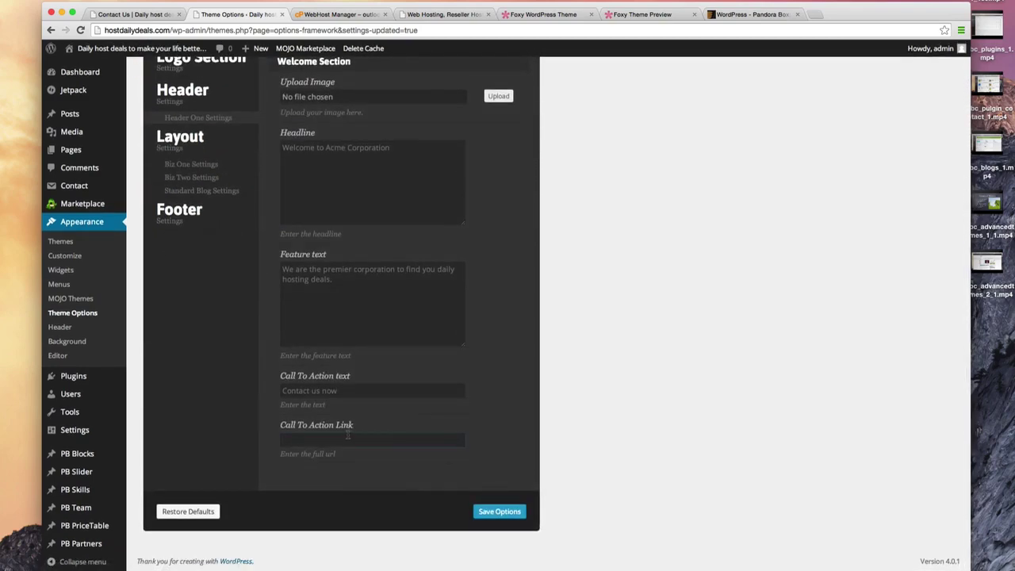
{"action": "key", "text": "ctrl+v"}
{"action": "left_click", "coordinate": [500, 511]}
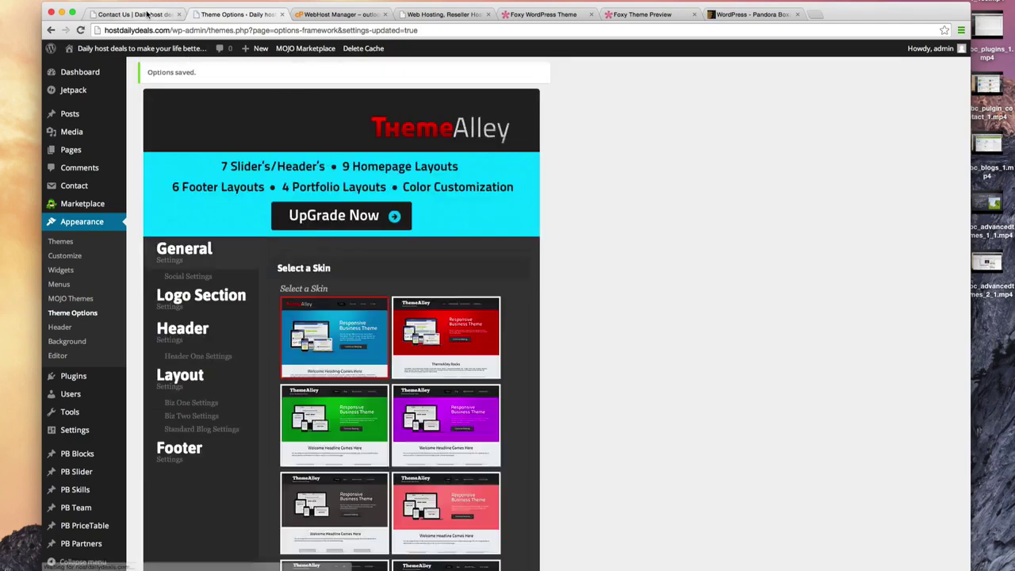
{"action": "left_click", "coordinate": [119, 15]}
{"action": "left_click", "coordinate": [80, 30]}
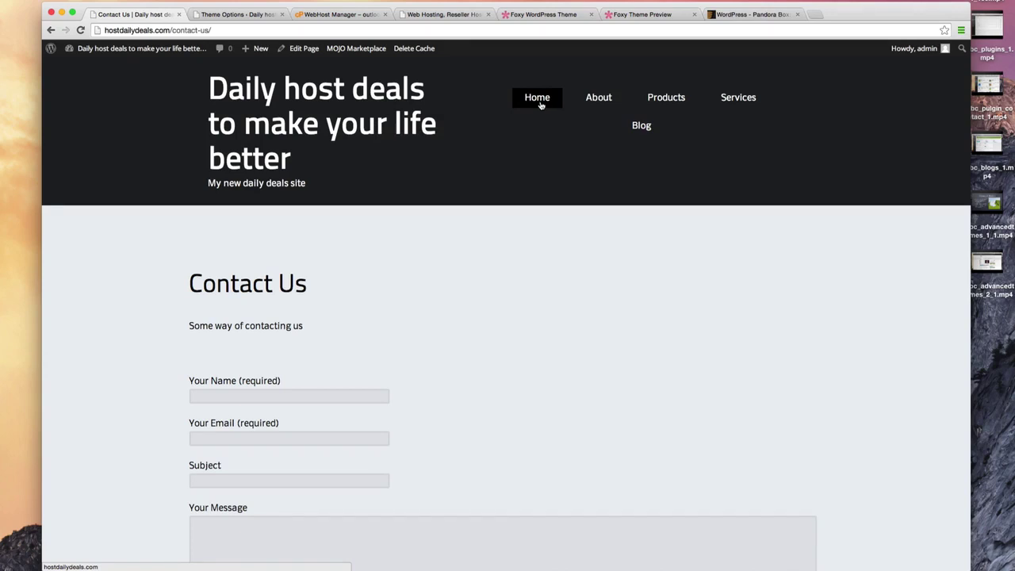
Verify the home page's 'Contact us now' button opens the Contact Us page.
{"action": "left_click", "coordinate": [537, 99]}
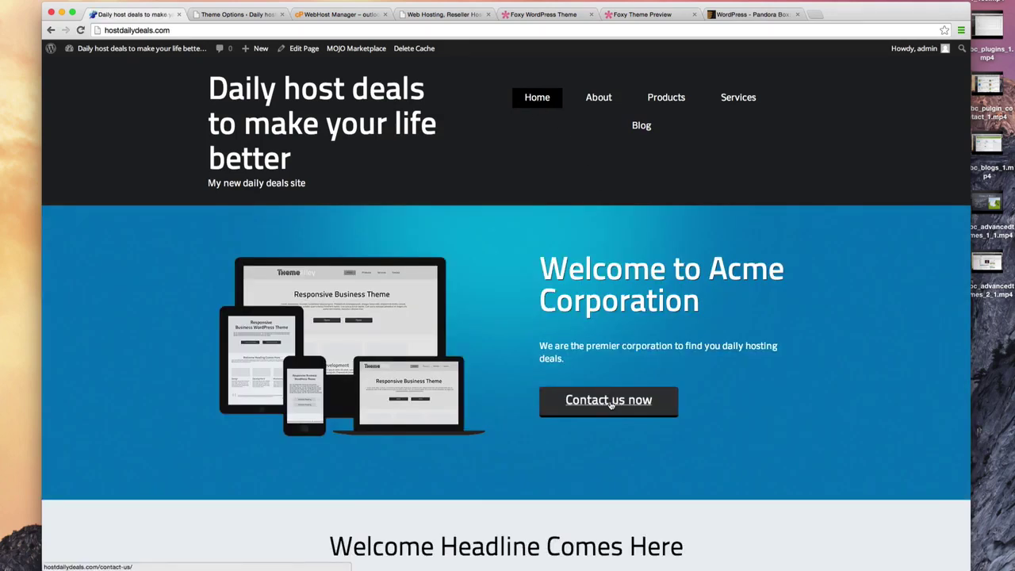
{"action": "left_click", "coordinate": [609, 402]}
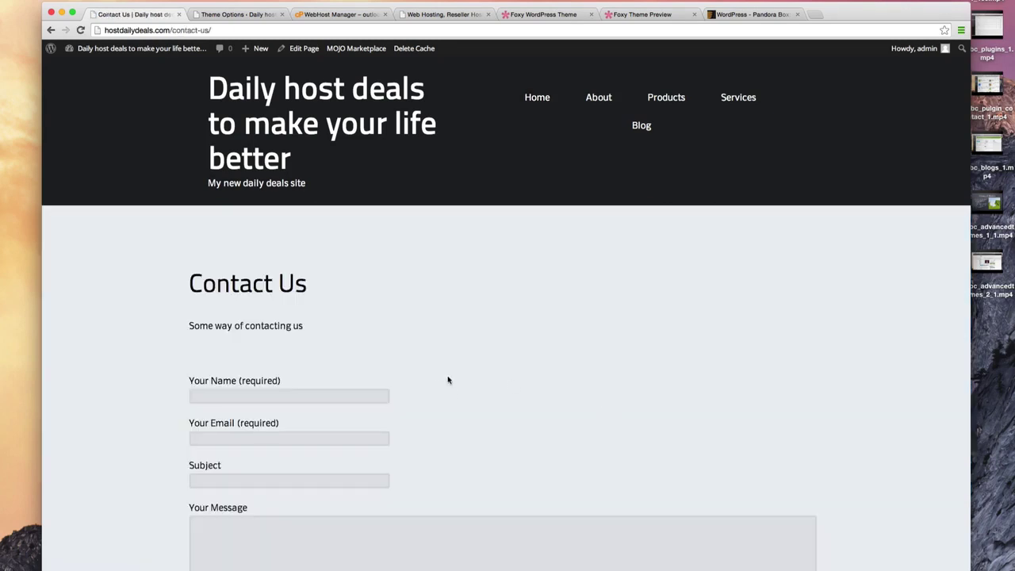
{"action": "scroll", "coordinate": [448, 381], "scroll_direction": "down", "scroll_amount": 4}
{"action": "scroll", "coordinate": [448, 381], "scroll_direction": "up", "scroll_amount": 4}
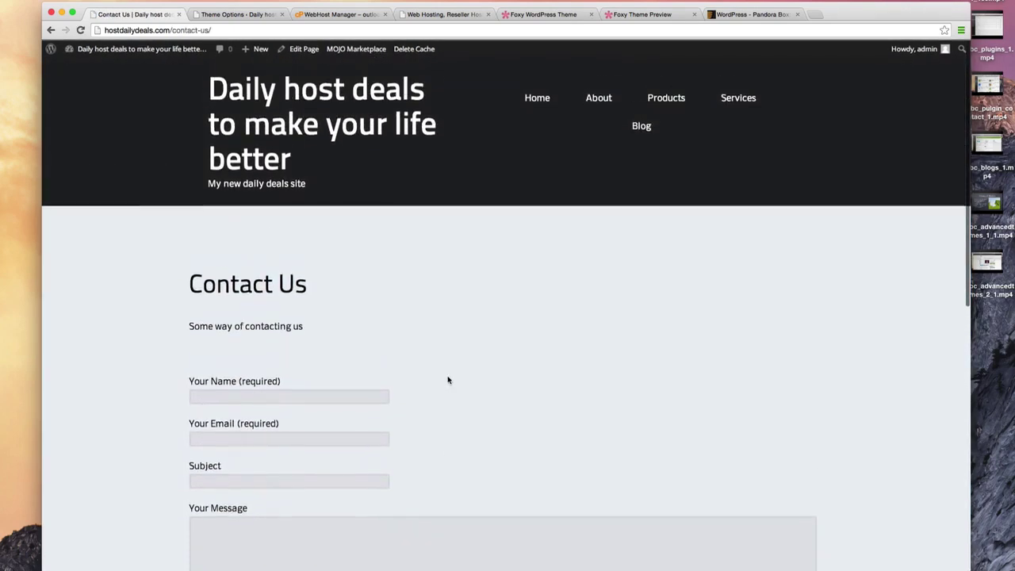
{"action": "left_click", "coordinate": [531, 103]}
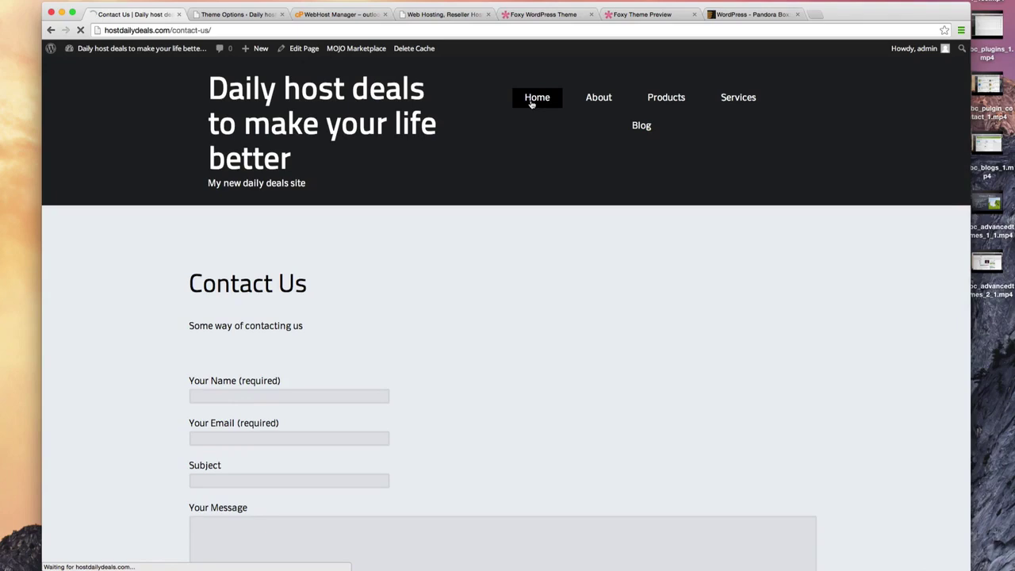
Inspect the home page's placeholder 'Biz one' welcome text, then return to Theme Options.
{"action": "scroll", "coordinate": [482, 251], "scroll_direction": "down", "scroll_amount": 2}
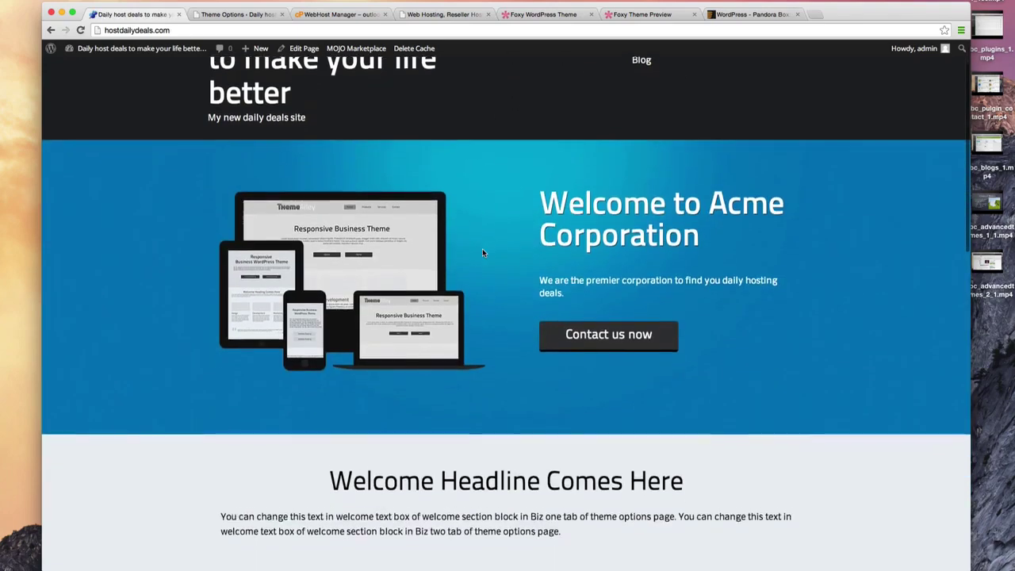
{"action": "scroll", "coordinate": [482, 252], "scroll_direction": "down", "scroll_amount": 7}
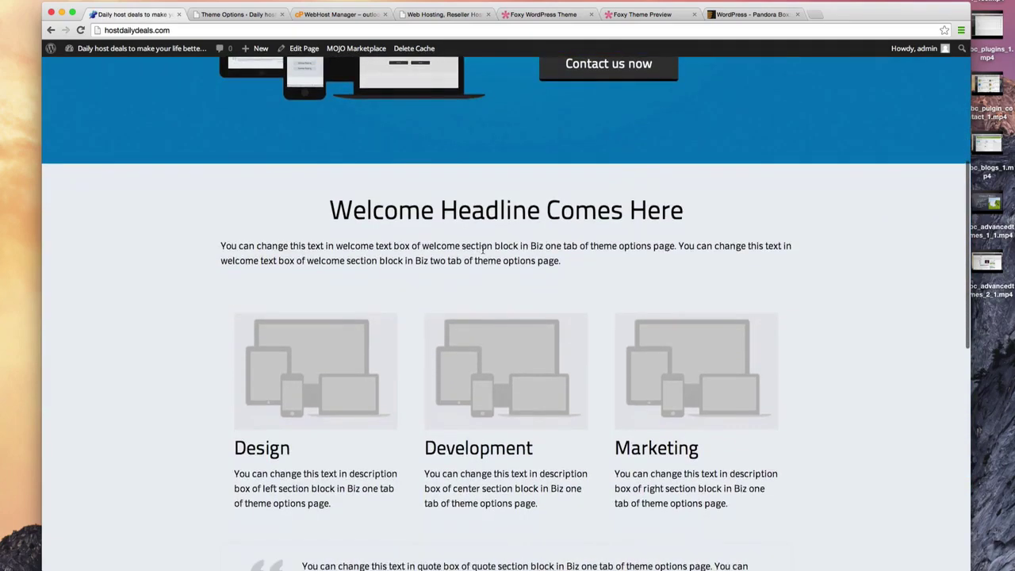
{"action": "scroll", "coordinate": [483, 229], "scroll_direction": "down", "scroll_amount": 1}
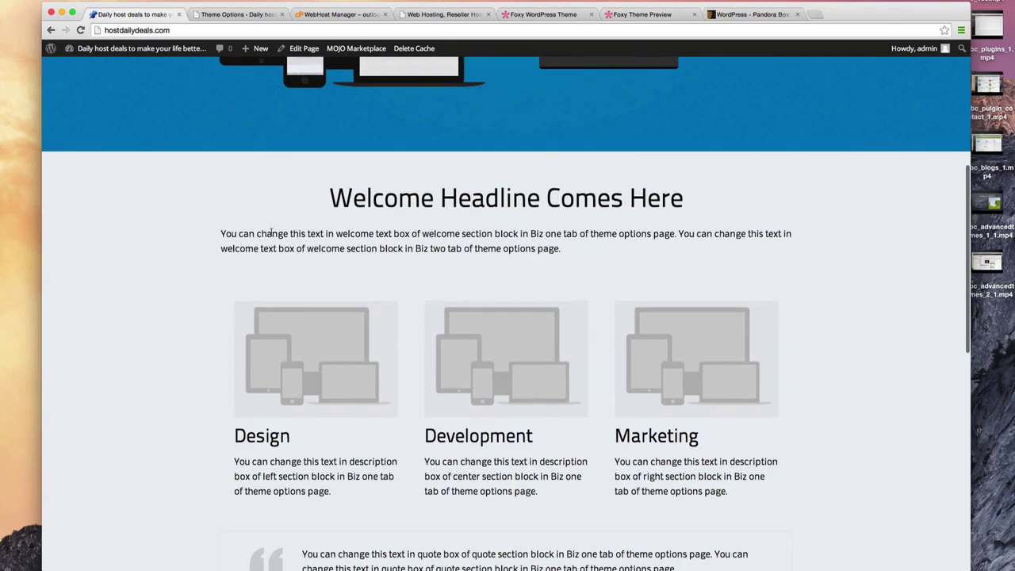
{"action": "left_click_drag", "start_coordinate": [271, 234], "coordinate": [426, 234]}
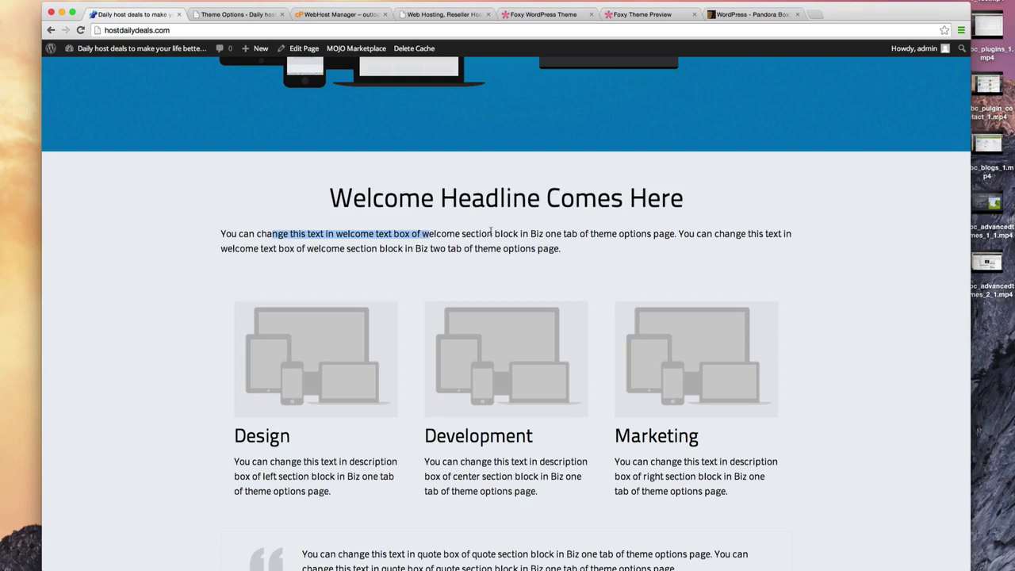
{"action": "left_click_drag", "start_coordinate": [531, 233], "coordinate": [587, 232]}
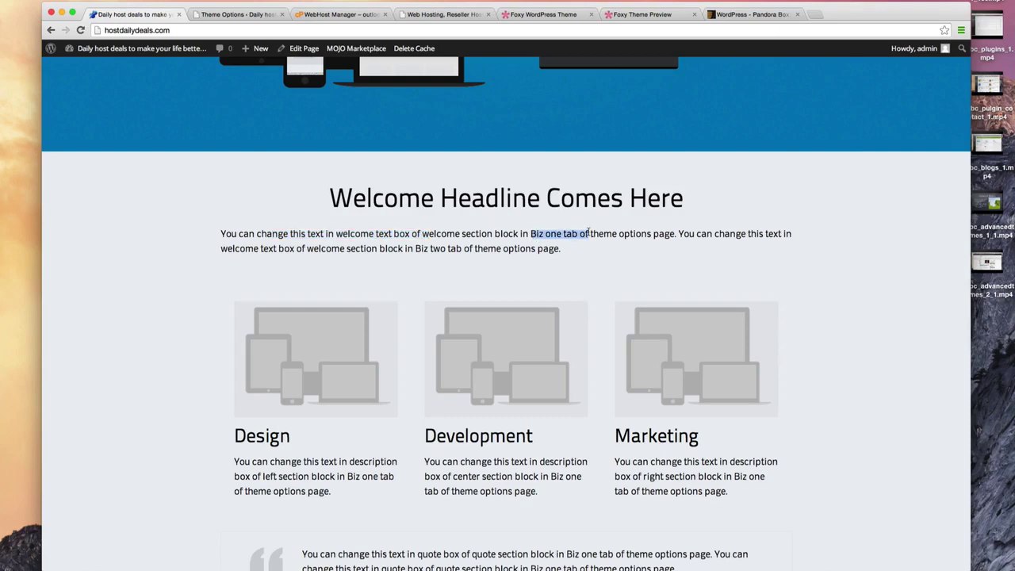
{"action": "left_click", "coordinate": [238, 15]}
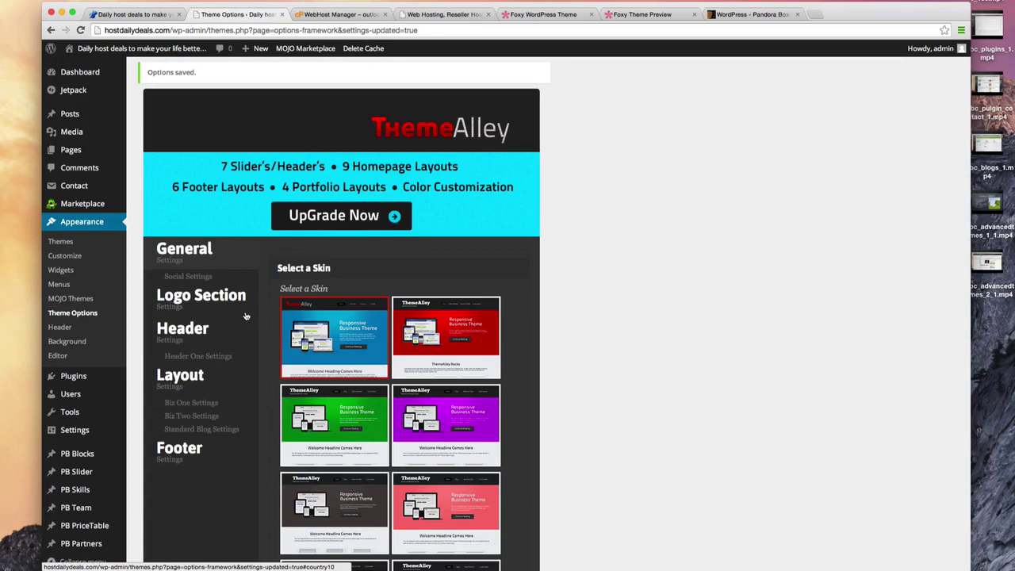
In Layout > Biz One Settings, set the headline to 'Here are a few of our services'.
{"action": "left_click", "coordinate": [189, 403]}
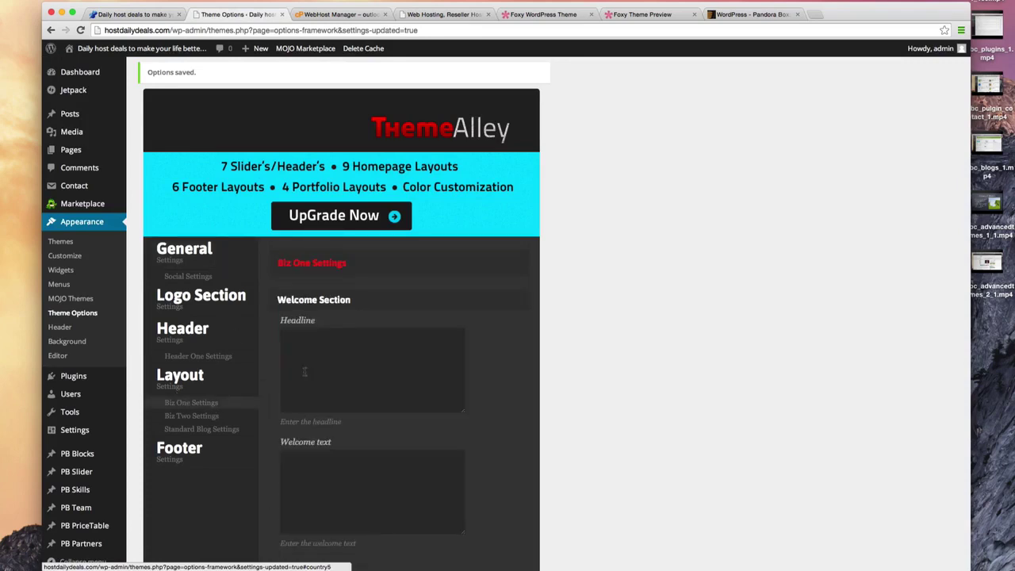
{"action": "scroll", "coordinate": [357, 357], "scroll_direction": "down", "scroll_amount": 5}
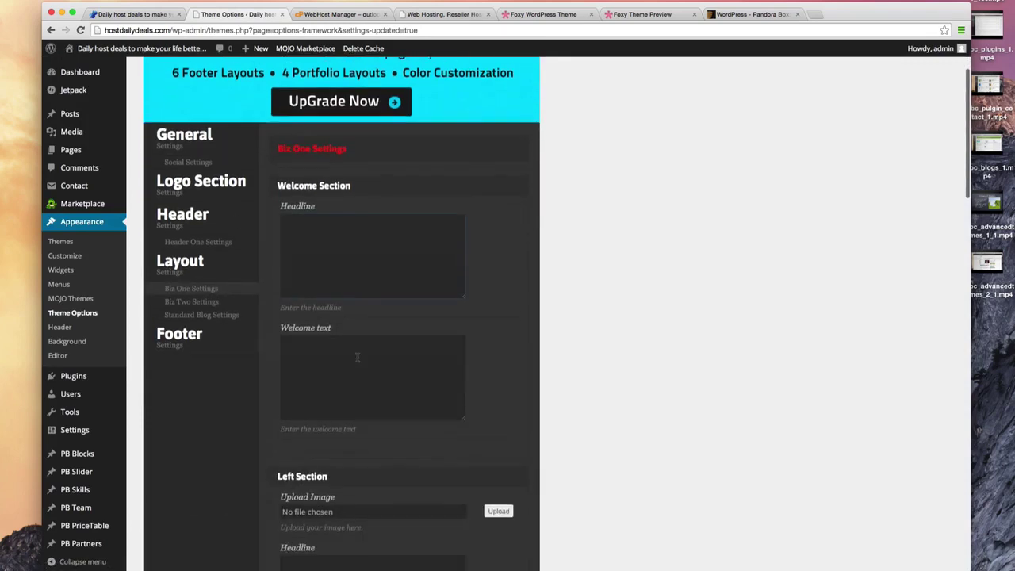
{"action": "left_click", "coordinate": [134, 13]}
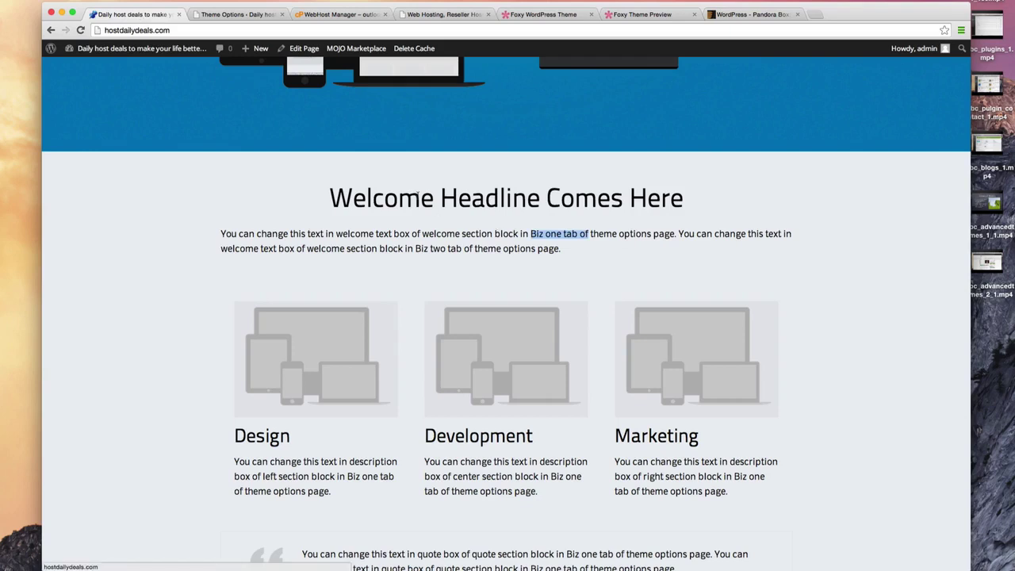
{"action": "left_click", "coordinate": [238, 13]}
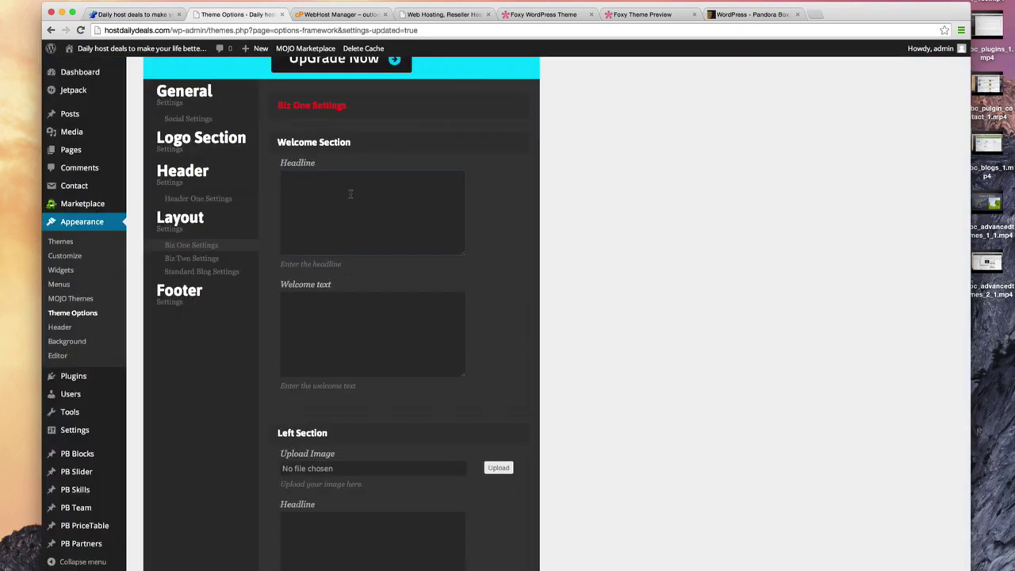
{"action": "type", "text": "Here are a few of our services"}
{"action": "scroll", "coordinate": [363, 298], "scroll_direction": "up", "scroll_amount": 2}
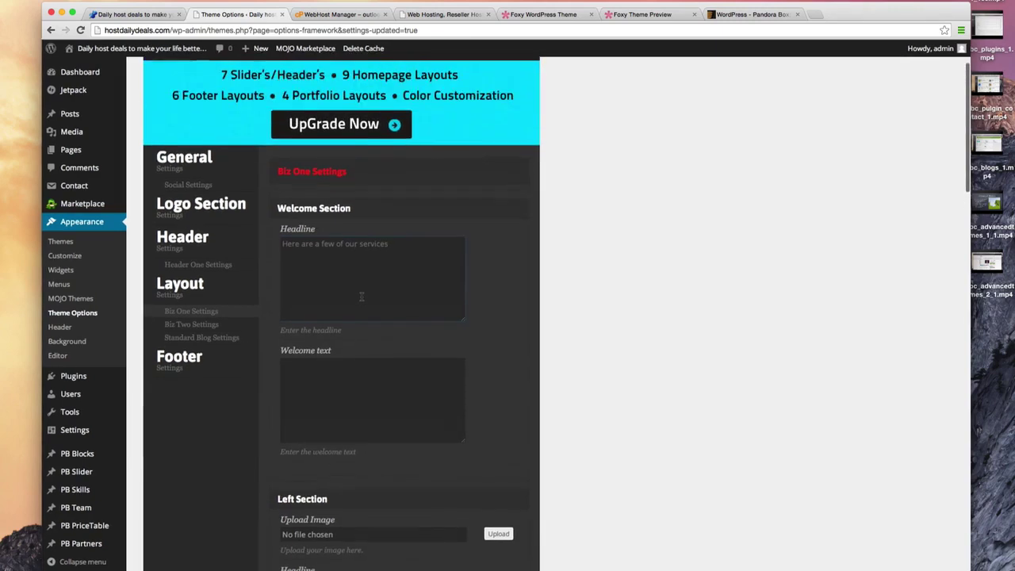
{"action": "scroll", "coordinate": [363, 297], "scroll_direction": "down", "scroll_amount": 4}
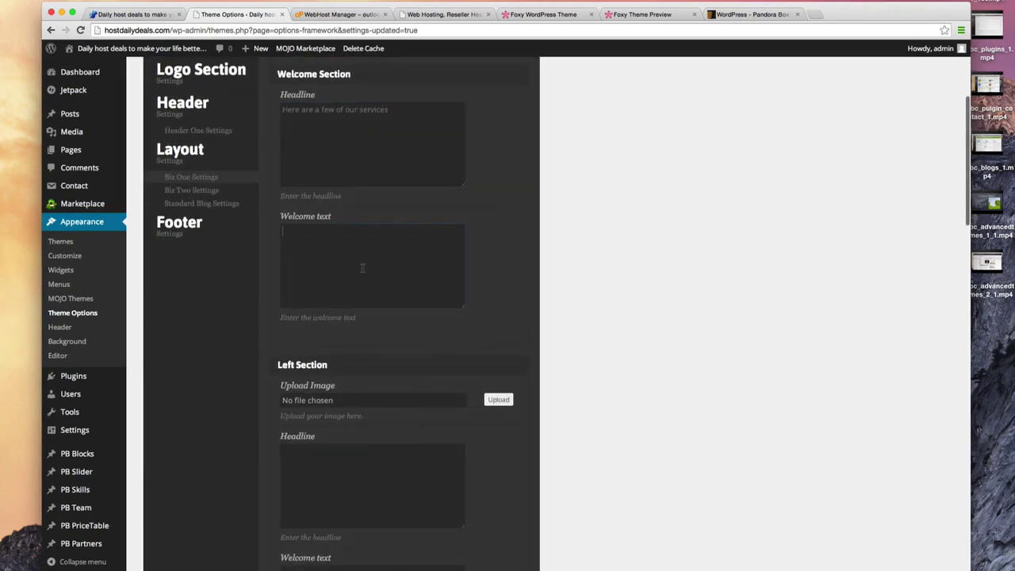
Add the welcome text 'Please browse our website to see what we offer' and compare with the live page.
{"action": "type", "text": "Please browse our website to"}
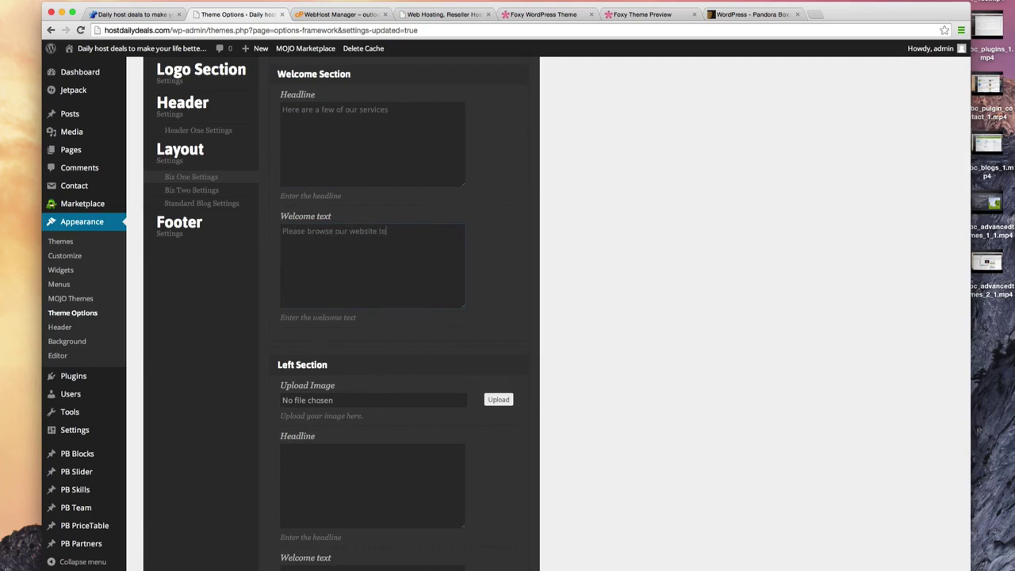
{"action": "type", "text": "what we offer"}
{"action": "scroll", "coordinate": [430, 274], "scroll_direction": "down", "scroll_amount": 15}
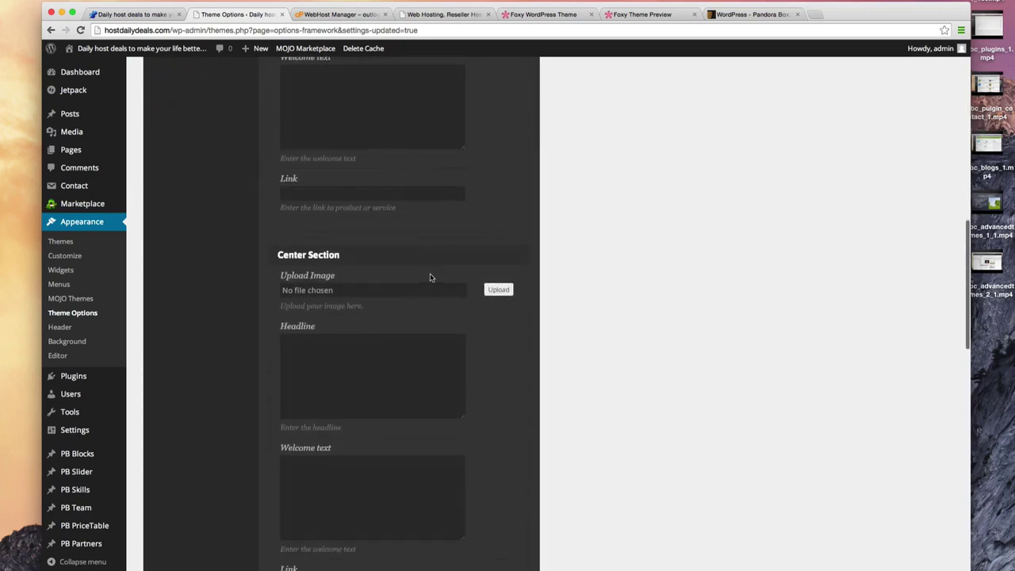
{"action": "scroll", "coordinate": [430, 275], "scroll_direction": "down", "scroll_amount": 5}
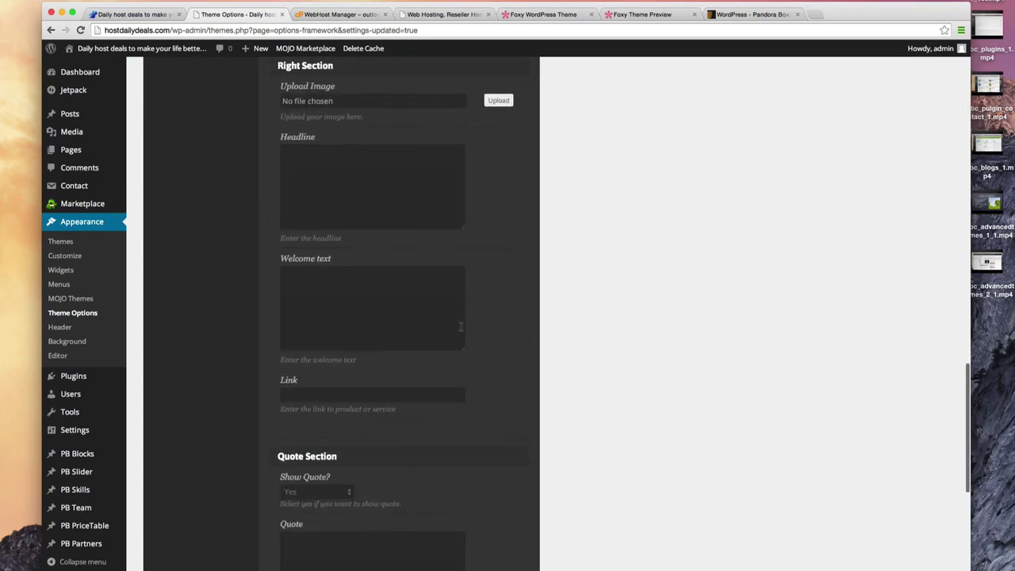
{"action": "left_click", "coordinate": [139, 14]}
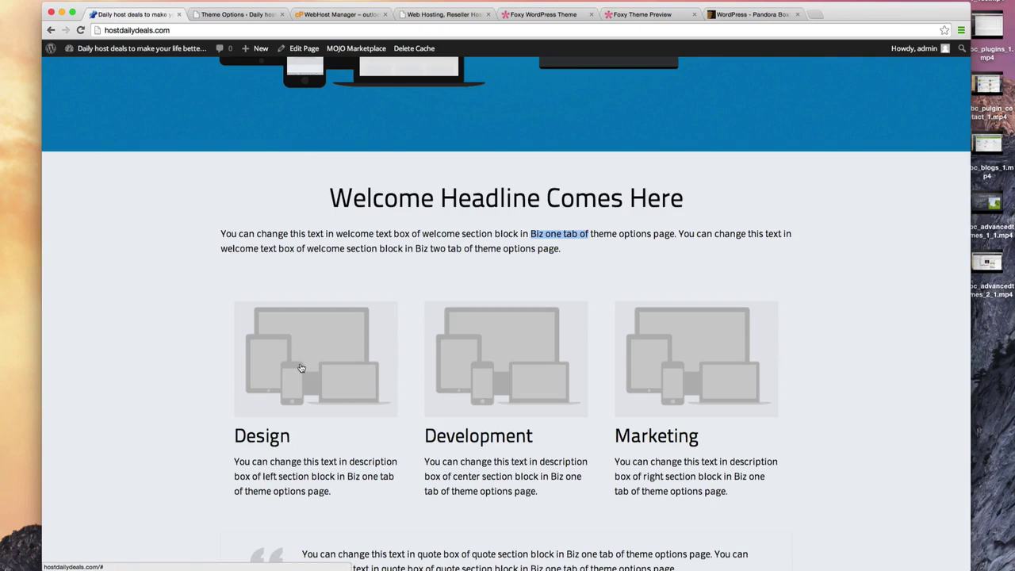
{"action": "scroll", "coordinate": [643, 371], "scroll_direction": "down", "scroll_amount": 5}
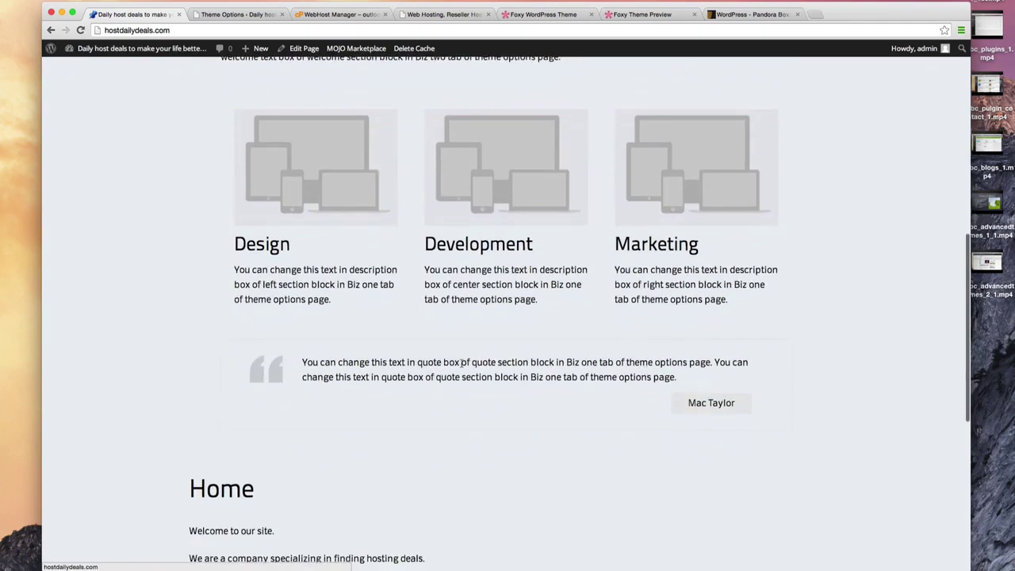
{"action": "scroll", "coordinate": [474, 371], "scroll_direction": "up", "scroll_amount": 1}
{"action": "scroll", "coordinate": [473, 370], "scroll_direction": "up", "scroll_amount": 7}
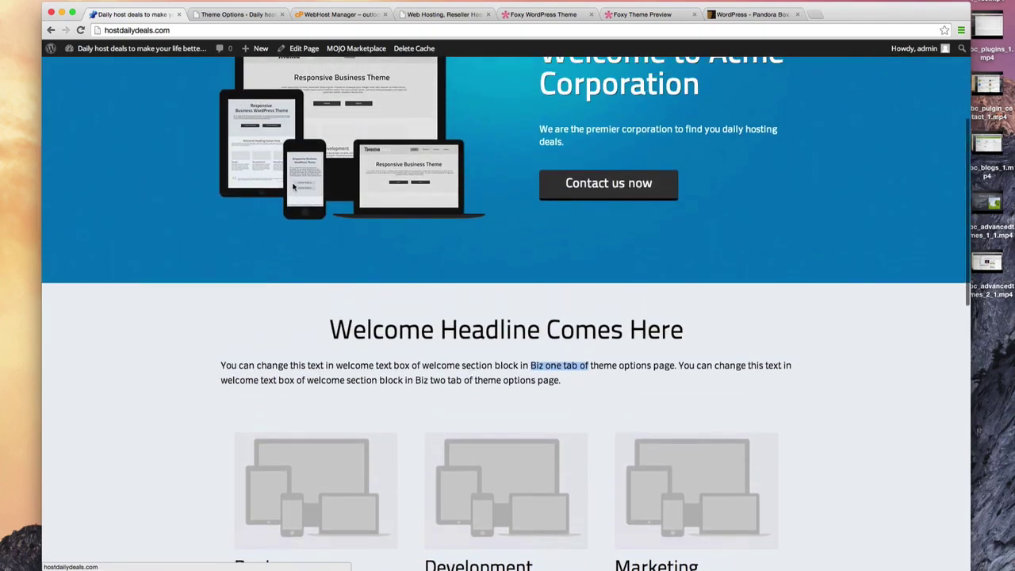
{"action": "left_click", "coordinate": [235, 15]}
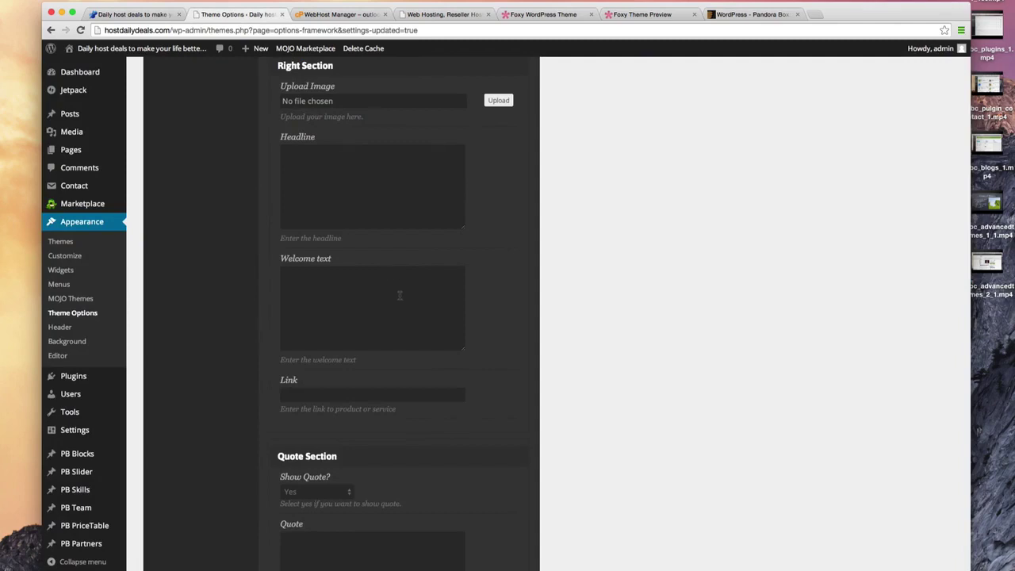
Enter the quote 'Acme corp was the friendliest people I've dealt with.' and the customer's name, then save.
{"action": "scroll", "coordinate": [400, 295], "scroll_direction": "up", "scroll_amount": 2}
{"action": "scroll", "coordinate": [400, 297], "scroll_direction": "down", "scroll_amount": 6}
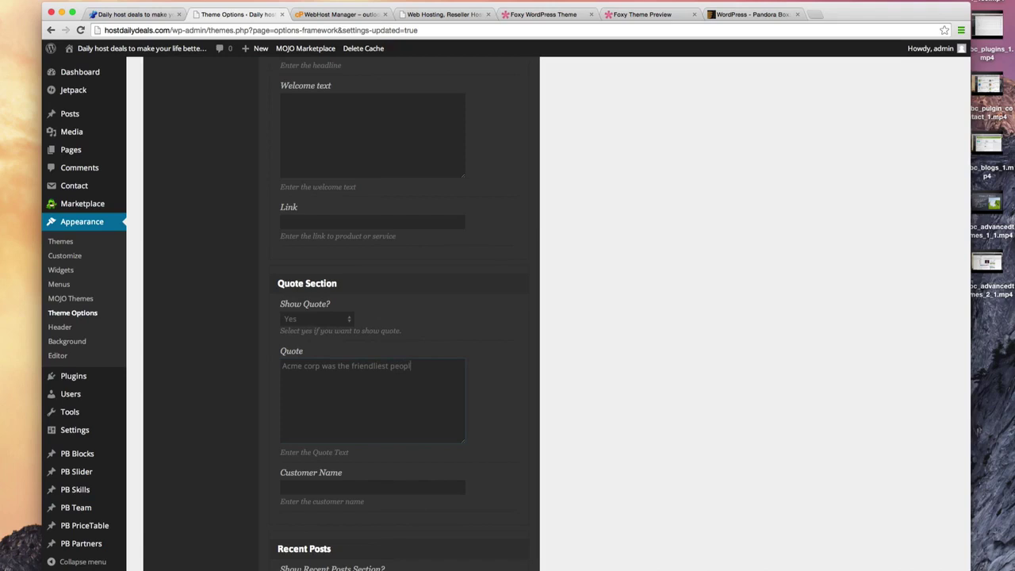
{"action": "type", "text": "wutg"}
{"action": "key", "text": "BackSpace"}
{"action": "key", "text": "BackSpace"}
{"action": "key", "text": "BackSpace"}
{"action": "type", "text": "th"}
{"action": "type", "text": "Chr"}
{"action": "scroll", "coordinate": [396, 357], "scroll_direction": "down", "scroll_amount": 5}
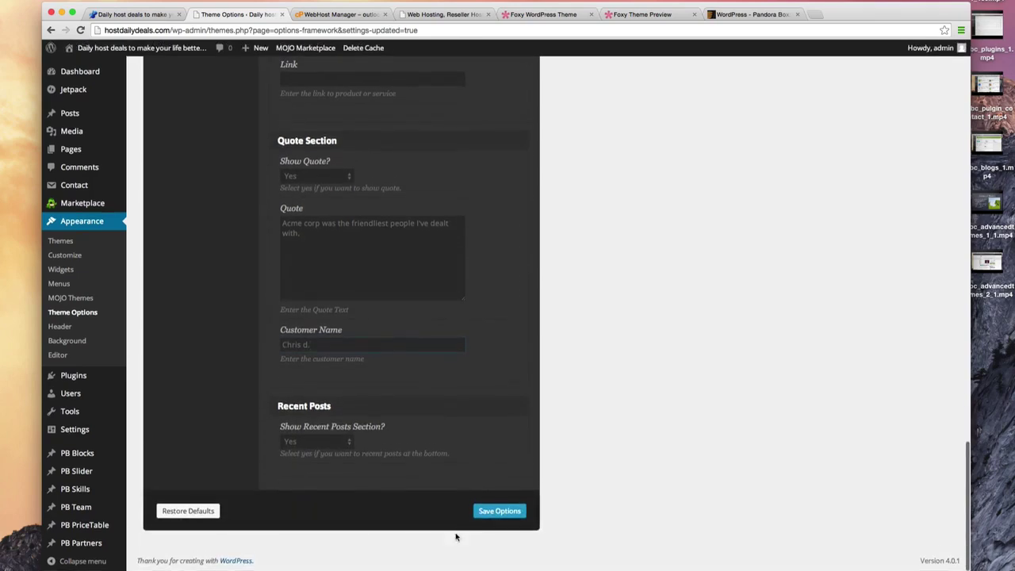
{"action": "left_click", "coordinate": [500, 512]}
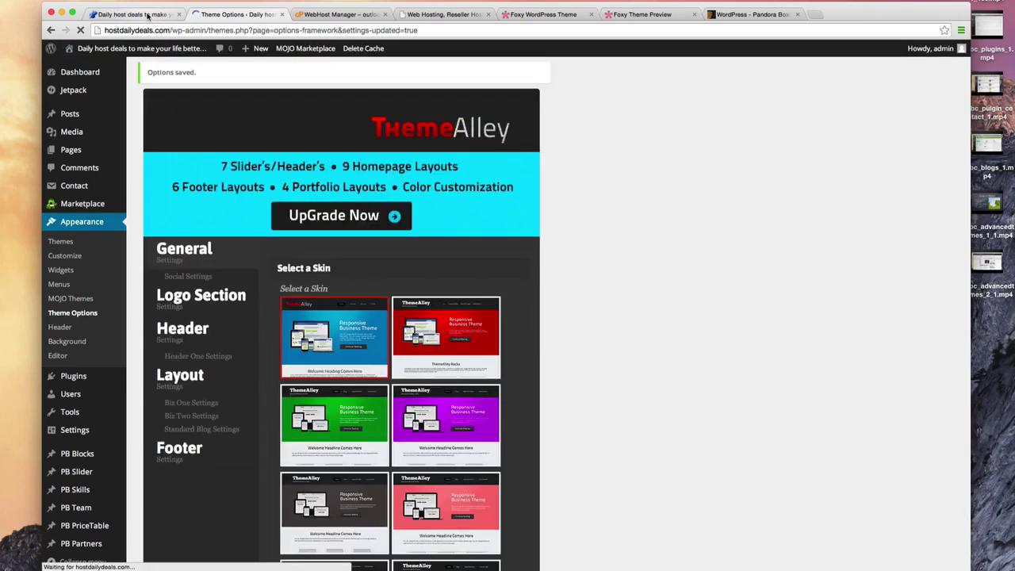
Reload the live home page and scroll through the services headline, welcome text and testimonial quote.
{"action": "left_click", "coordinate": [148, 16]}
{"action": "key", "text": "super+r"}
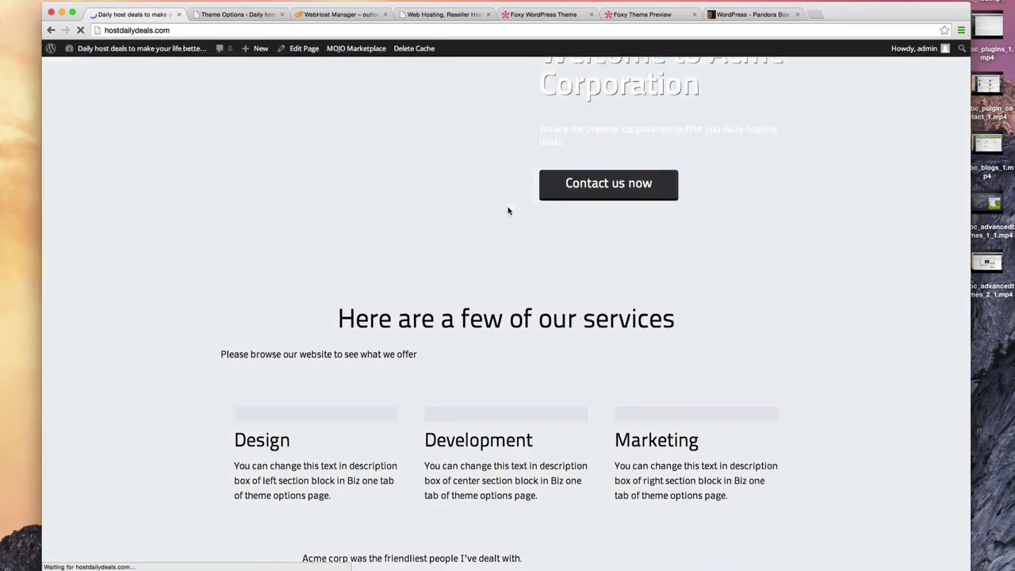
{"action": "scroll", "coordinate": [509, 211], "scroll_direction": "down", "scroll_amount": 6}
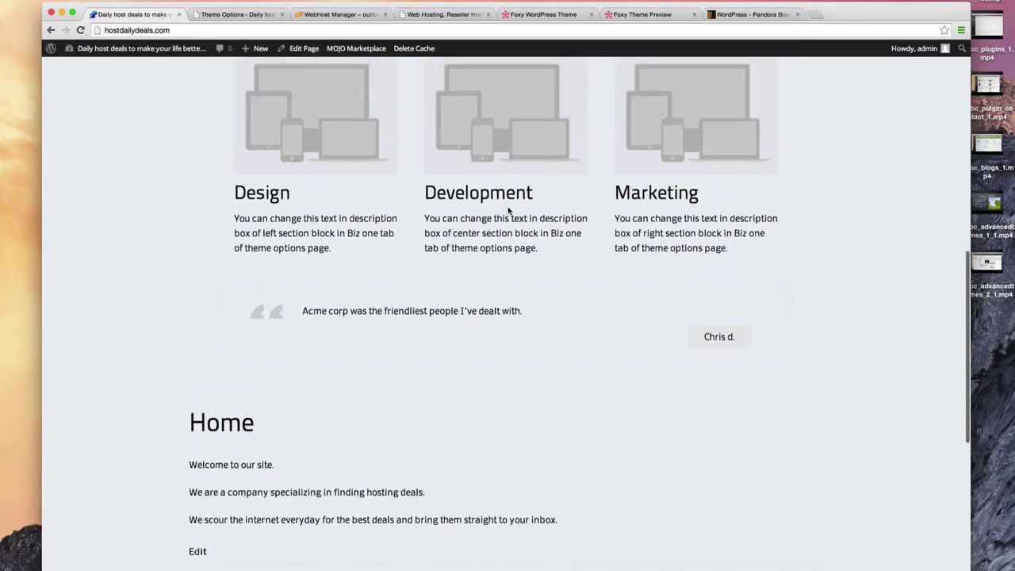
{"action": "scroll", "coordinate": [509, 210], "scroll_direction": "up", "scroll_amount": 3}
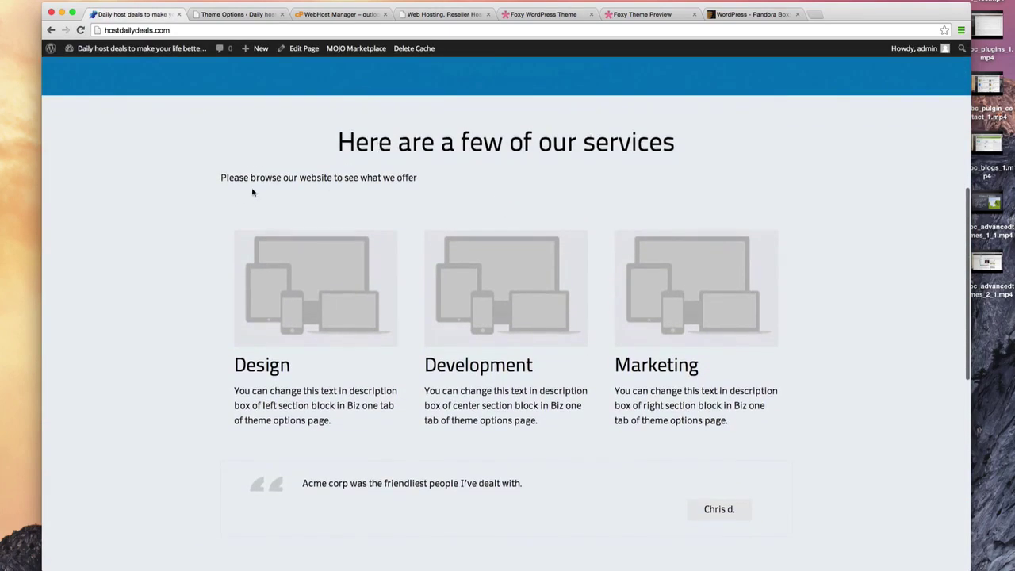
{"action": "left_click_drag", "start_coordinate": [244, 178], "coordinate": [405, 178]}
{"action": "scroll", "coordinate": [400, 236], "scroll_direction": "down", "scroll_amount": 4}
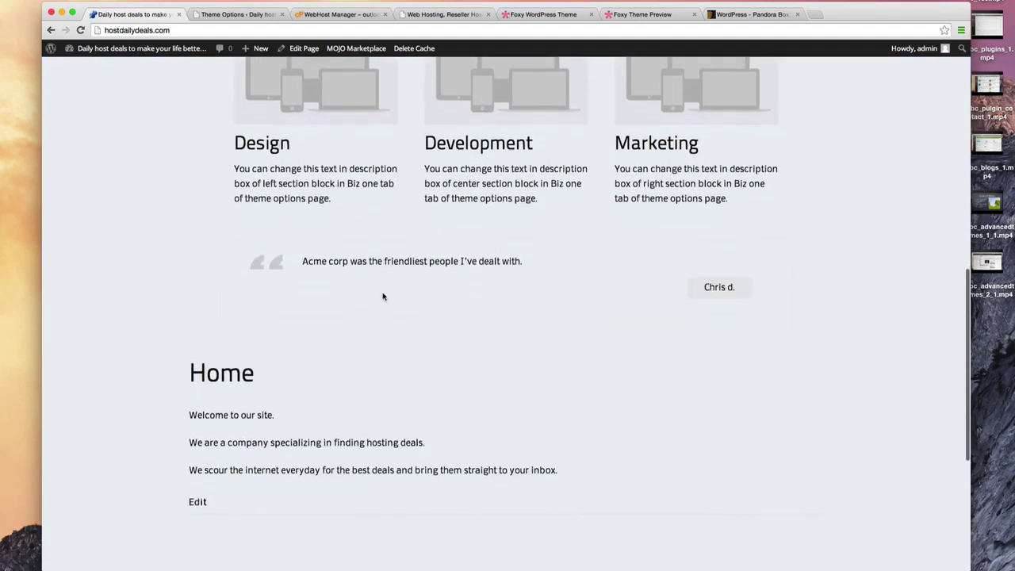
{"action": "left_click_drag", "start_coordinate": [302, 248], "coordinate": [520, 248]}
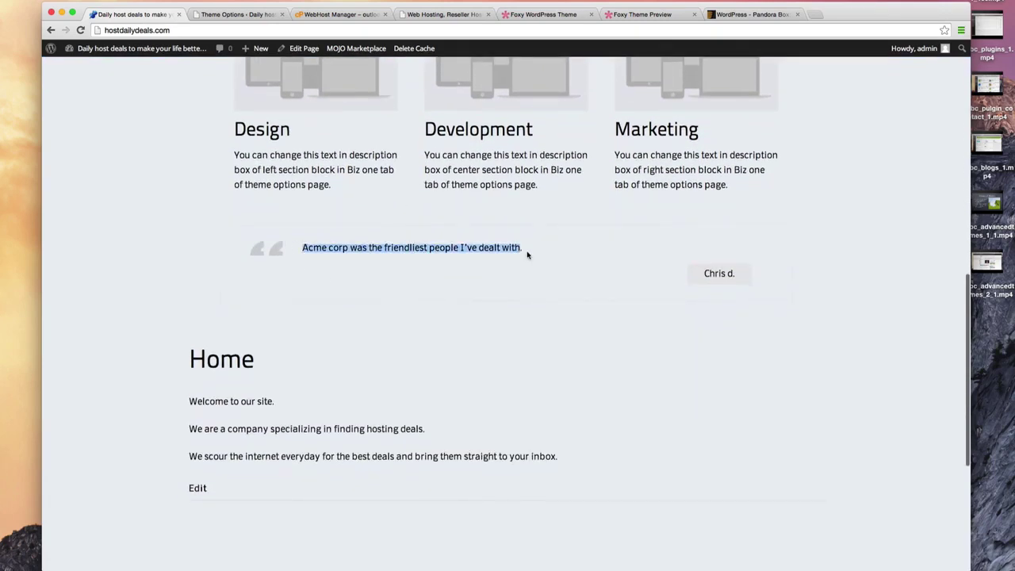
{"action": "scroll", "coordinate": [531, 255], "scroll_direction": "up", "scroll_amount": 10}
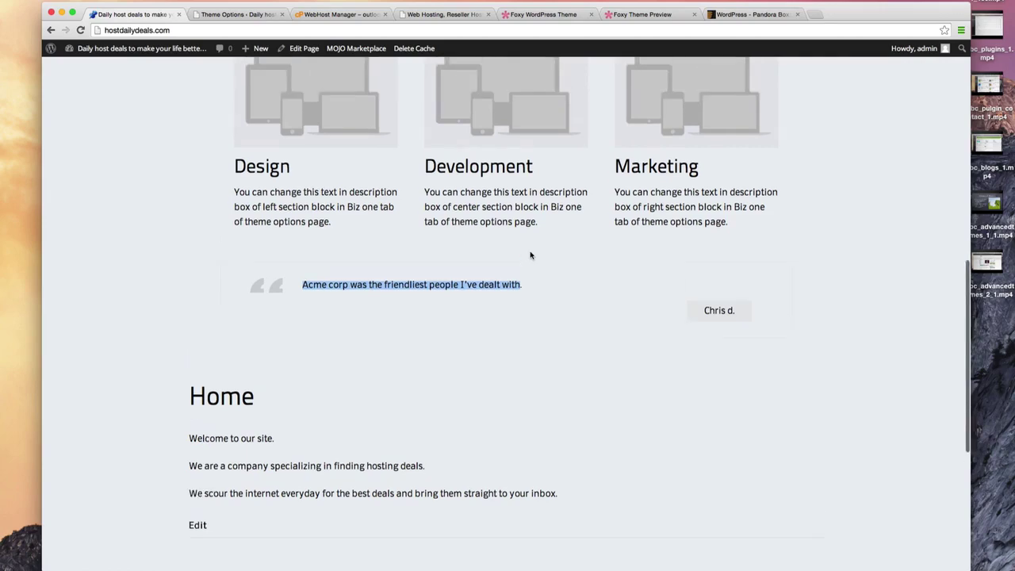
{"action": "scroll", "coordinate": [530, 251], "scroll_direction": "down", "scroll_amount": 2}
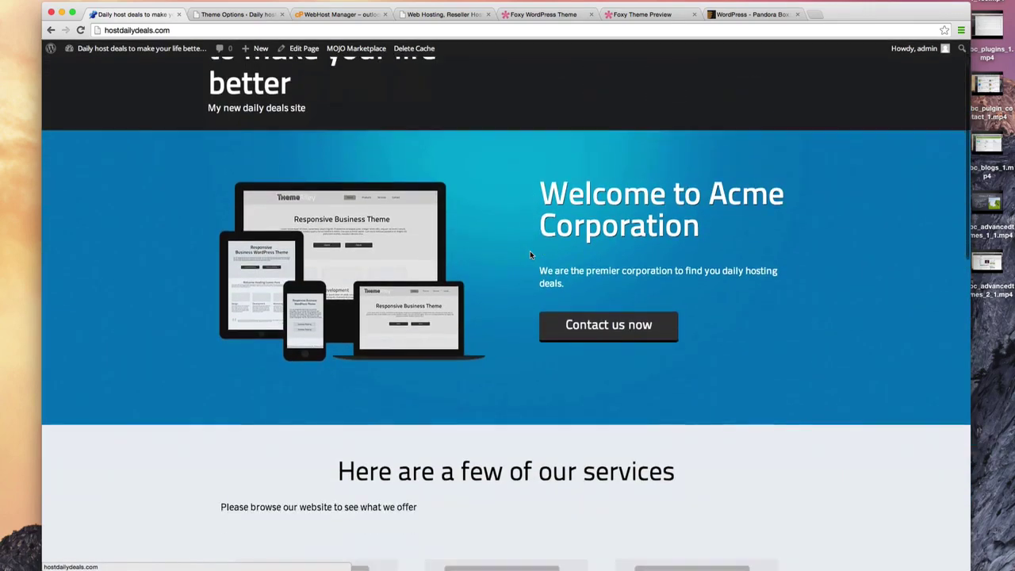
{"action": "scroll", "coordinate": [521, 234], "scroll_direction": "down", "scroll_amount": 4}
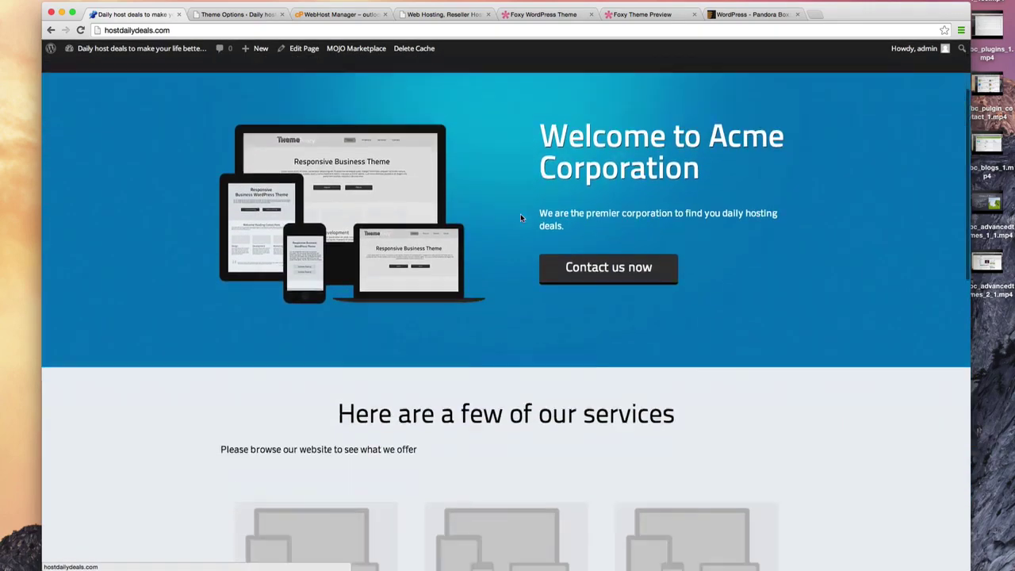
{"action": "scroll", "coordinate": [521, 220], "scroll_direction": "up", "scroll_amount": 5}
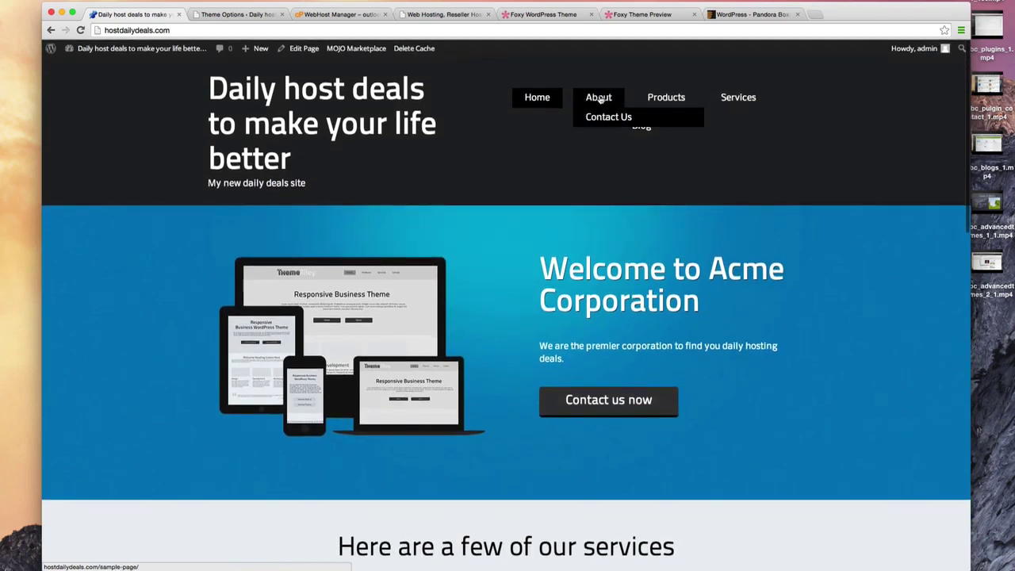
Browse from Products to the Physical Products page, then to the site's home page.
{"action": "left_click", "coordinate": [654, 97]}
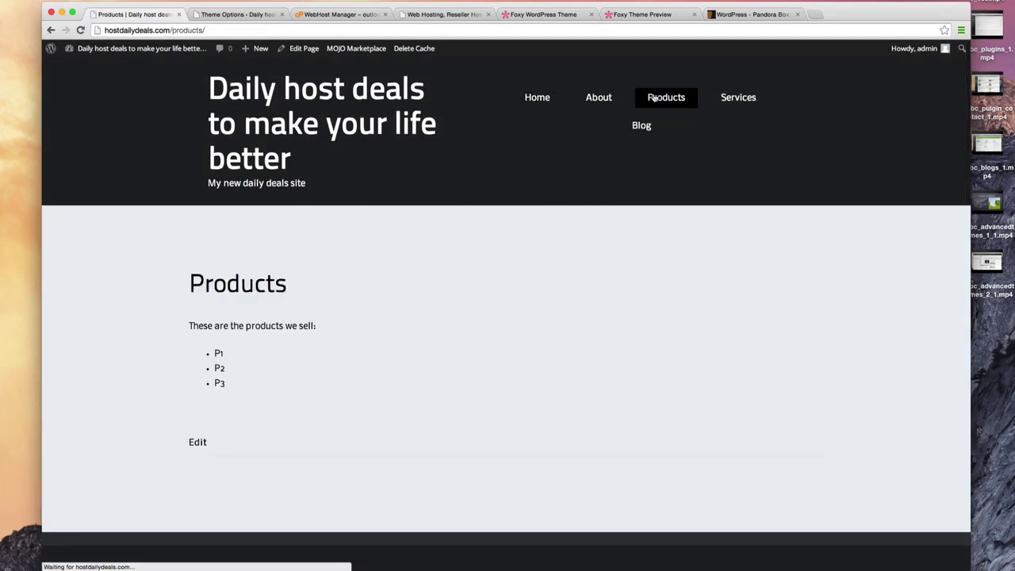
{"action": "left_click", "coordinate": [682, 117]}
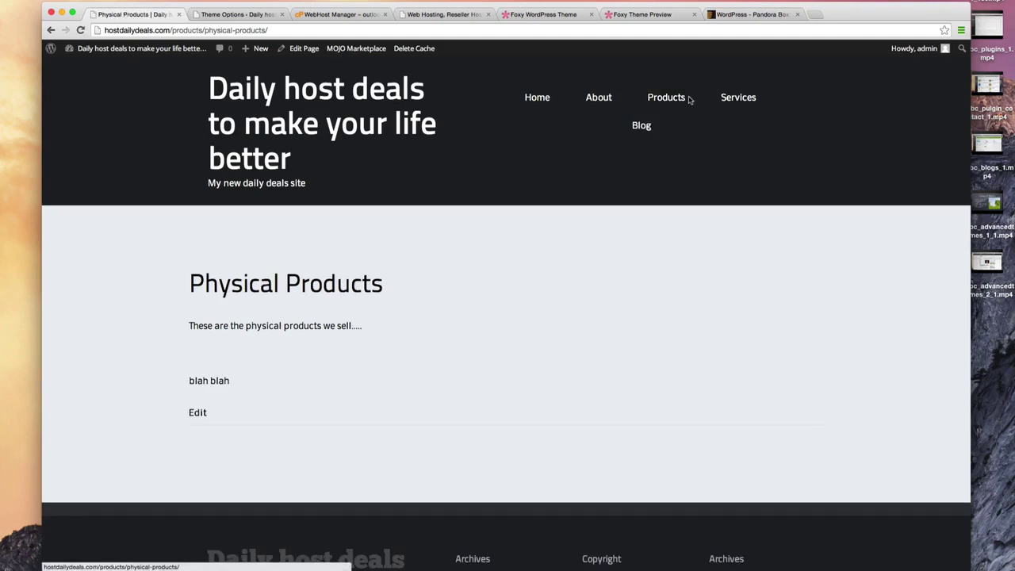
{"action": "left_click", "coordinate": [538, 98]}
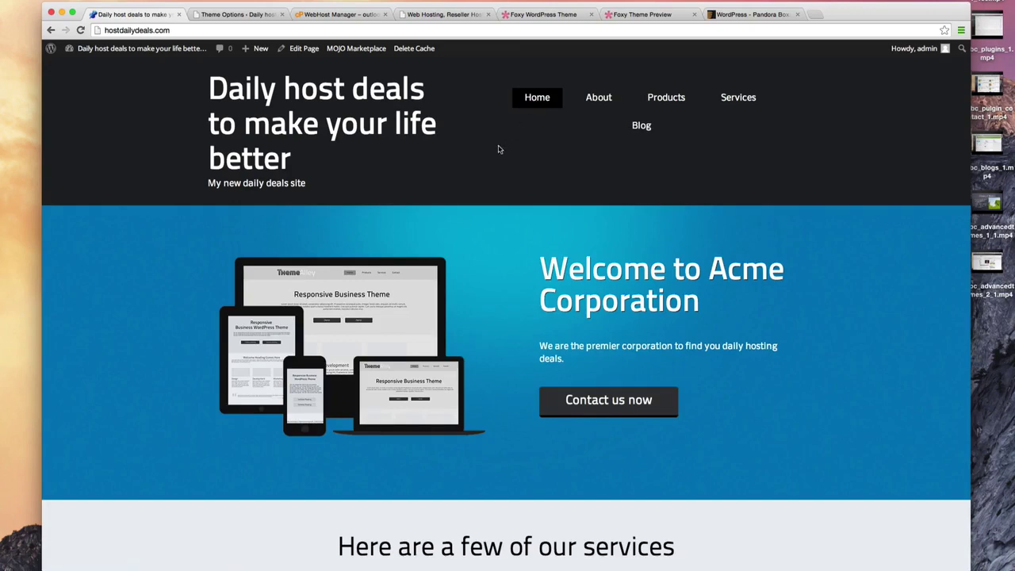
{"action": "scroll", "coordinate": [488, 159], "scroll_direction": "down", "scroll_amount": 7}
{"action": "scroll", "coordinate": [488, 159], "scroll_direction": "up", "scroll_amount": 8}
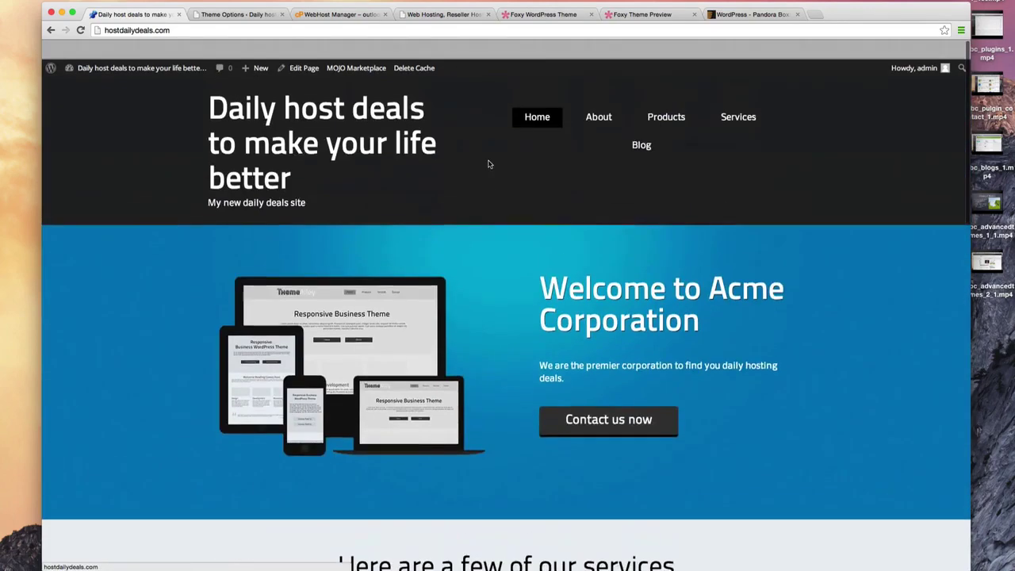
Follow 'Contact us now' to the contact page, then return to Theme Options.
{"action": "left_click", "coordinate": [607, 401]}
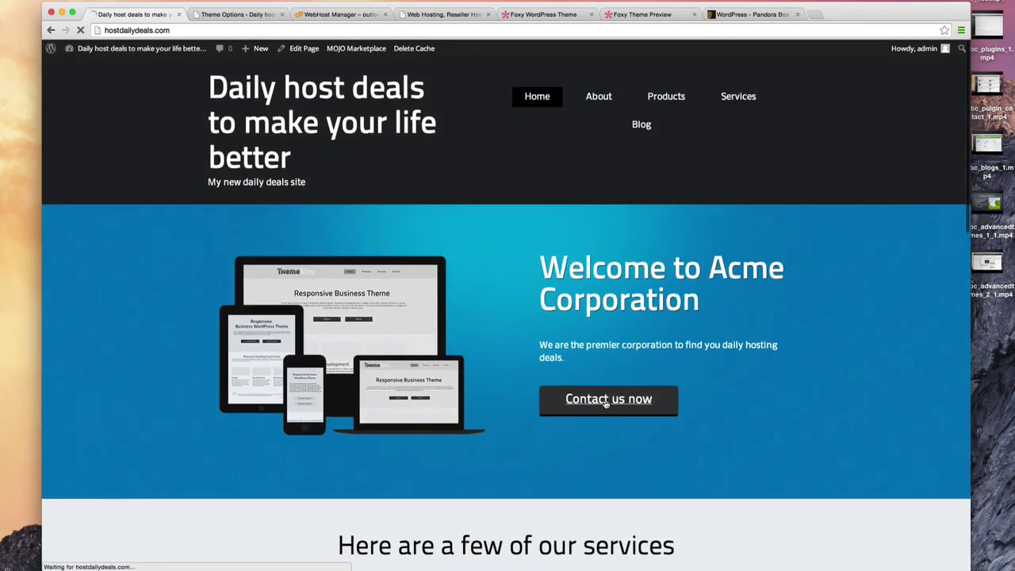
{"action": "scroll", "coordinate": [315, 362], "scroll_direction": "down", "scroll_amount": 5}
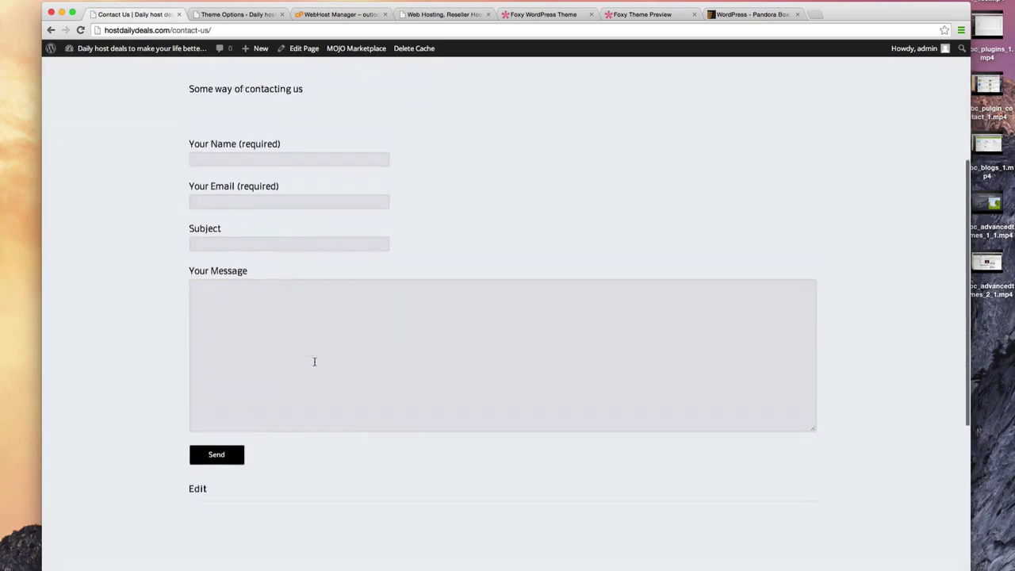
{"action": "scroll", "coordinate": [314, 362], "scroll_direction": "up", "scroll_amount": 5}
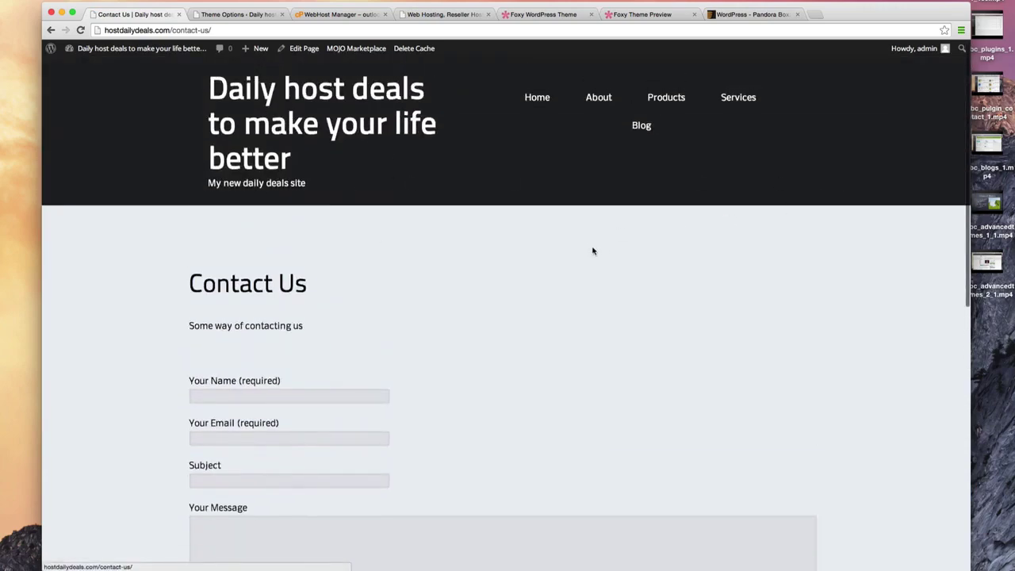
{"action": "left_click", "coordinate": [242, 14]}
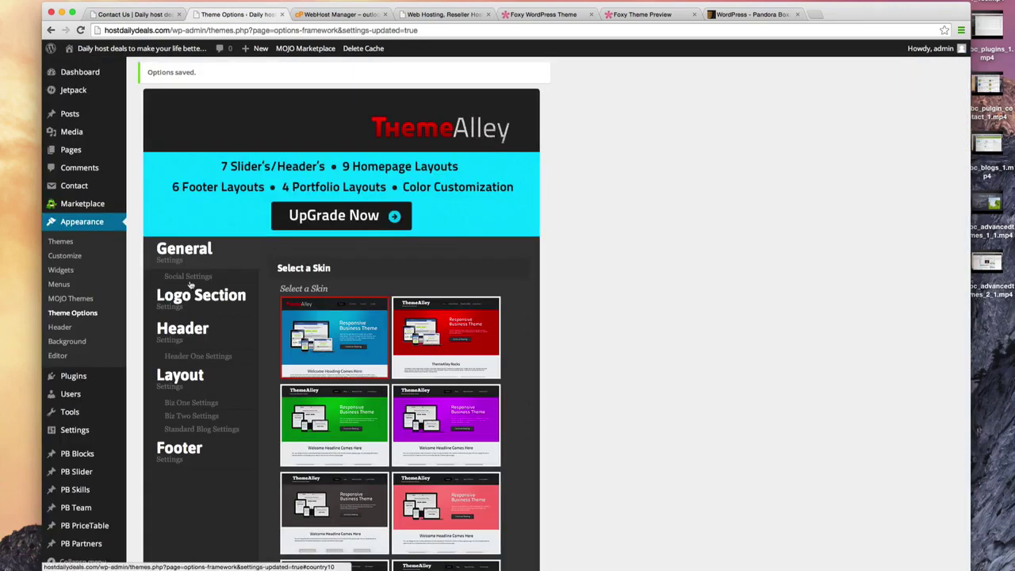
Select and save the red skin, then reload the Contact Us page to see it.
{"action": "scroll", "coordinate": [426, 330], "scroll_direction": "down", "scroll_amount": 4}
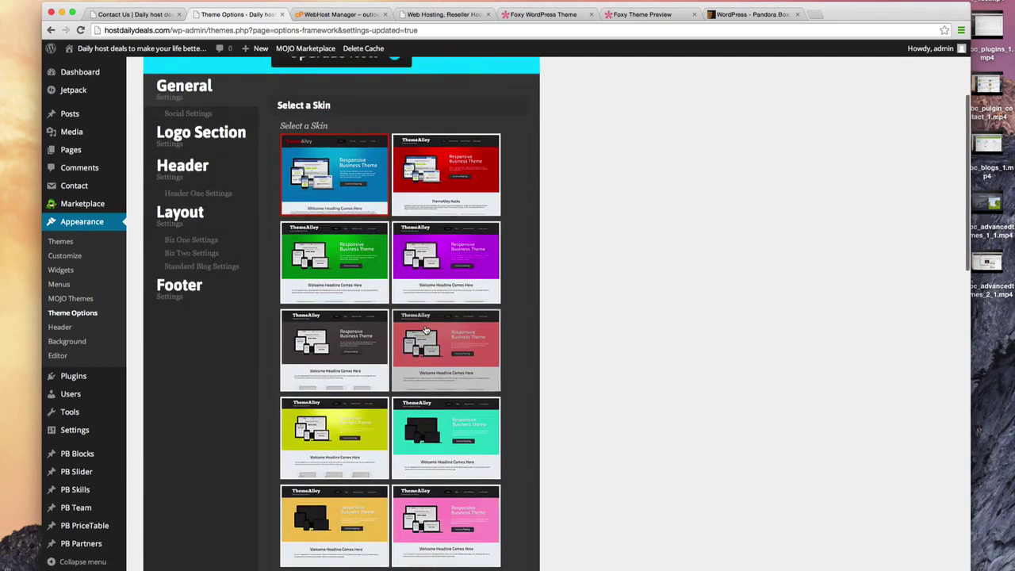
{"action": "scroll", "coordinate": [456, 262], "scroll_direction": "up", "scroll_amount": 1}
{"action": "left_click", "coordinate": [468, 210]}
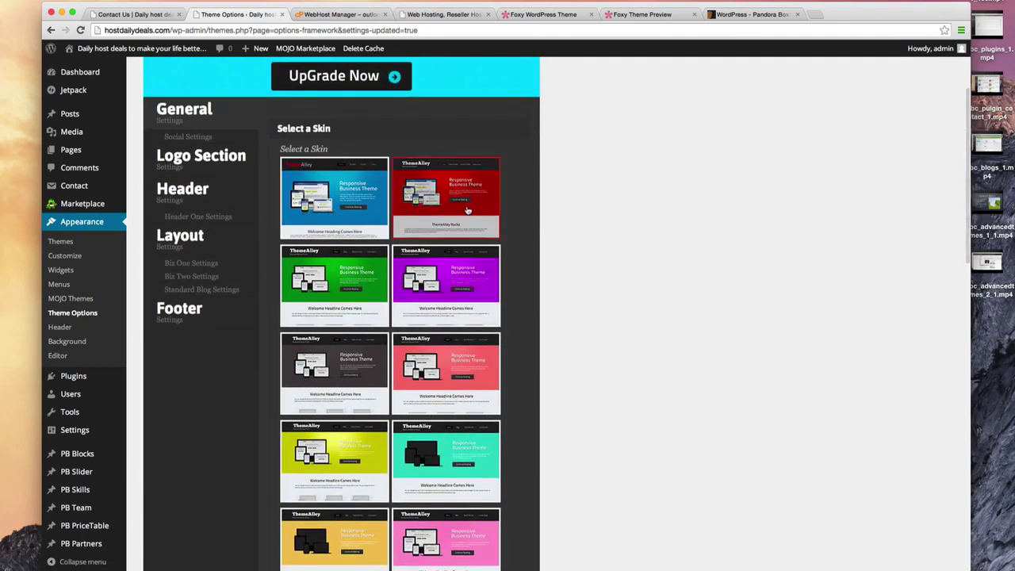
{"action": "scroll", "coordinate": [469, 210], "scroll_direction": "up", "scroll_amount": 2}
{"action": "scroll", "coordinate": [469, 210], "scroll_direction": "down", "scroll_amount": 10}
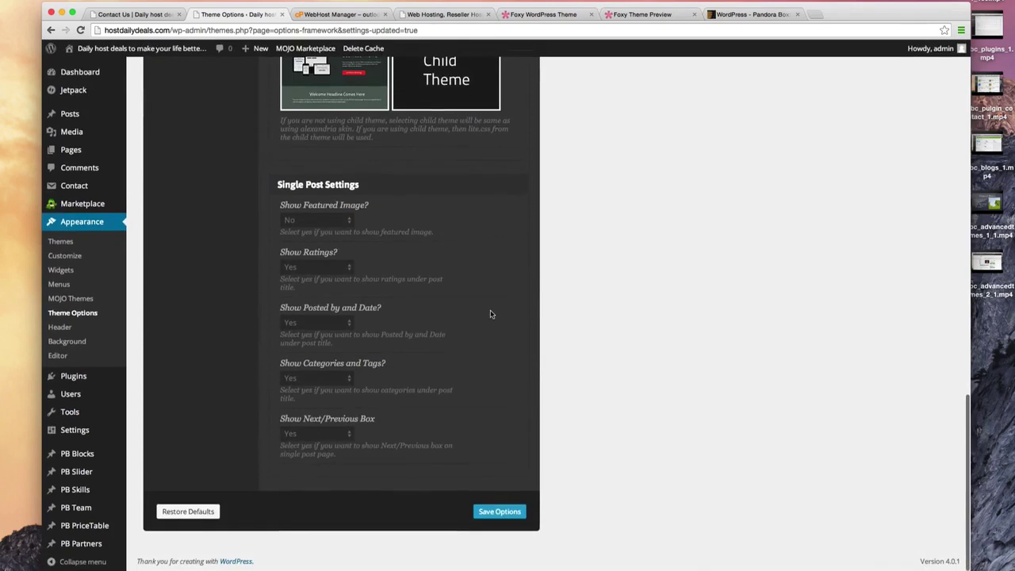
{"action": "left_click", "coordinate": [500, 512]}
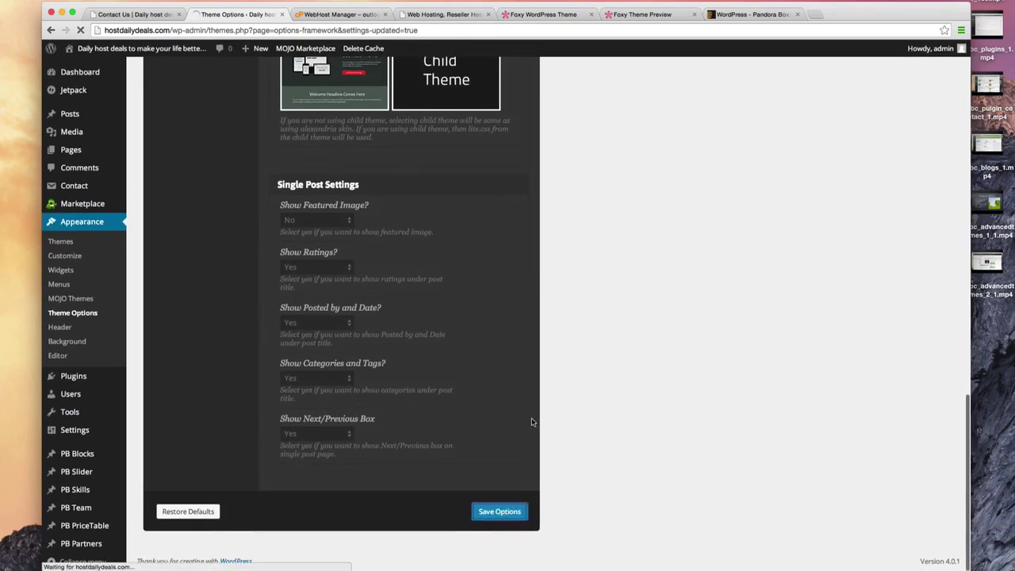
{"action": "left_click", "coordinate": [127, 14]}
{"action": "left_click", "coordinate": [79, 30]}
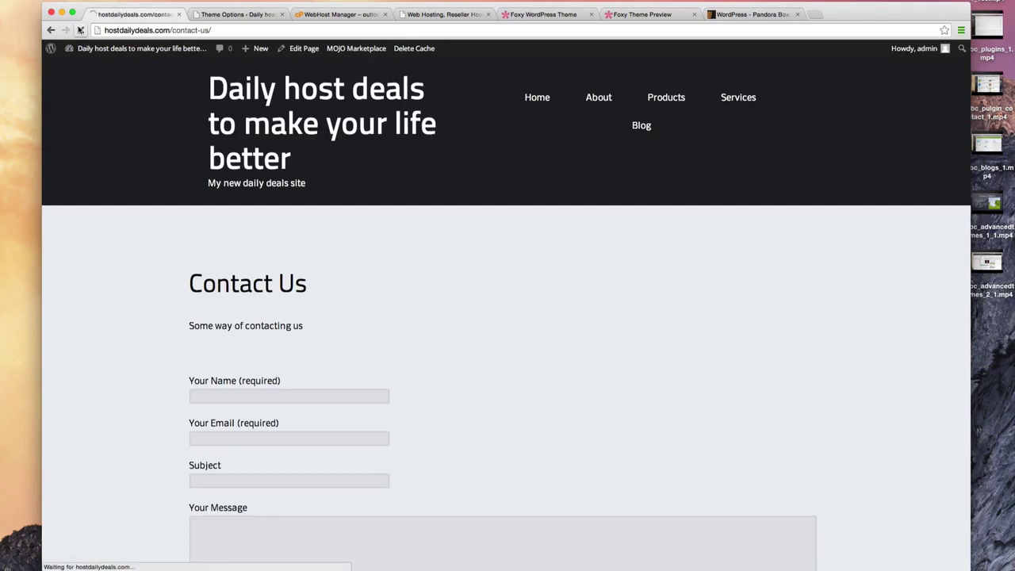
Review the home page's red Acme welcome slider, services text and testimonial.
{"action": "left_click", "coordinate": [535, 99]}
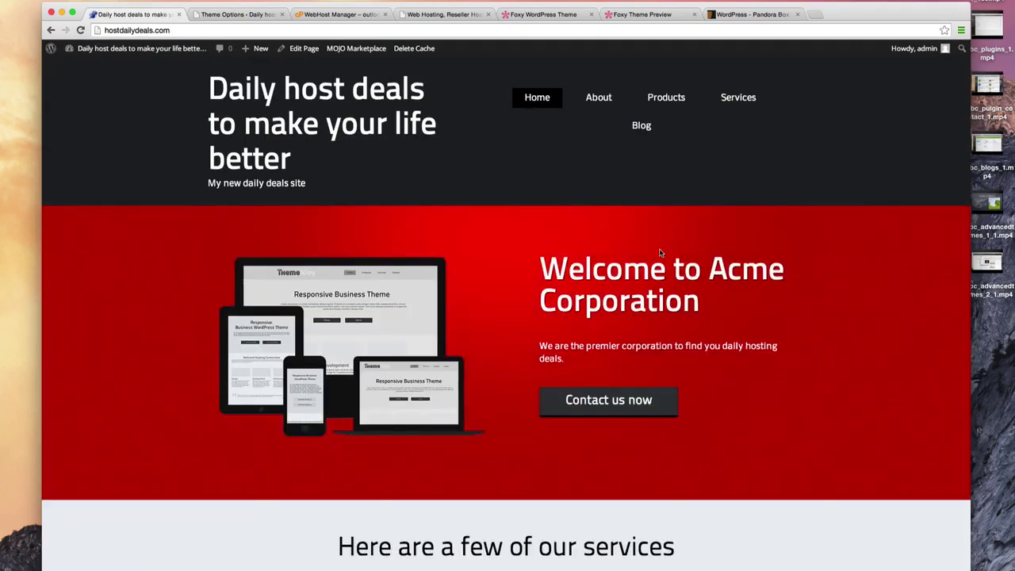
{"action": "scroll", "coordinate": [738, 322], "scroll_direction": "down", "scroll_amount": 10}
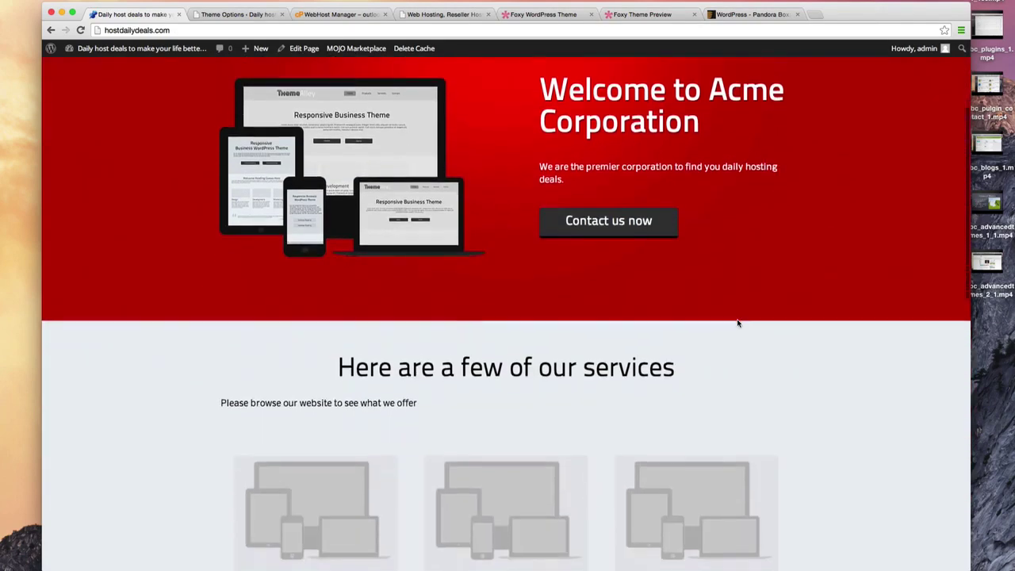
{"action": "scroll", "coordinate": [738, 322], "scroll_direction": "up", "scroll_amount": 10}
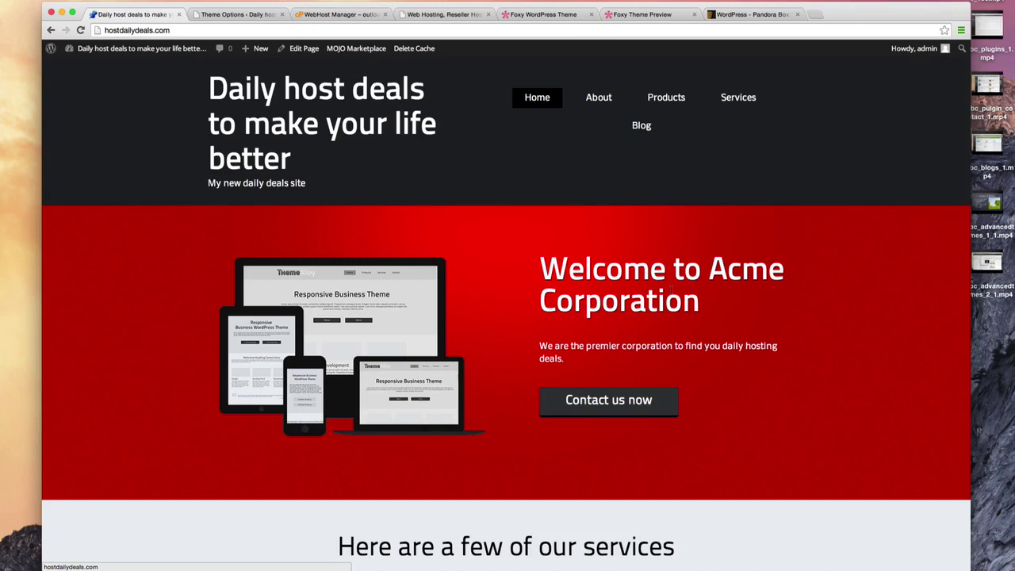
{"action": "scroll", "coordinate": [507, 307], "scroll_direction": "down", "scroll_amount": 1}
{"action": "scroll", "coordinate": [507, 308], "scroll_direction": "up", "scroll_amount": 1}
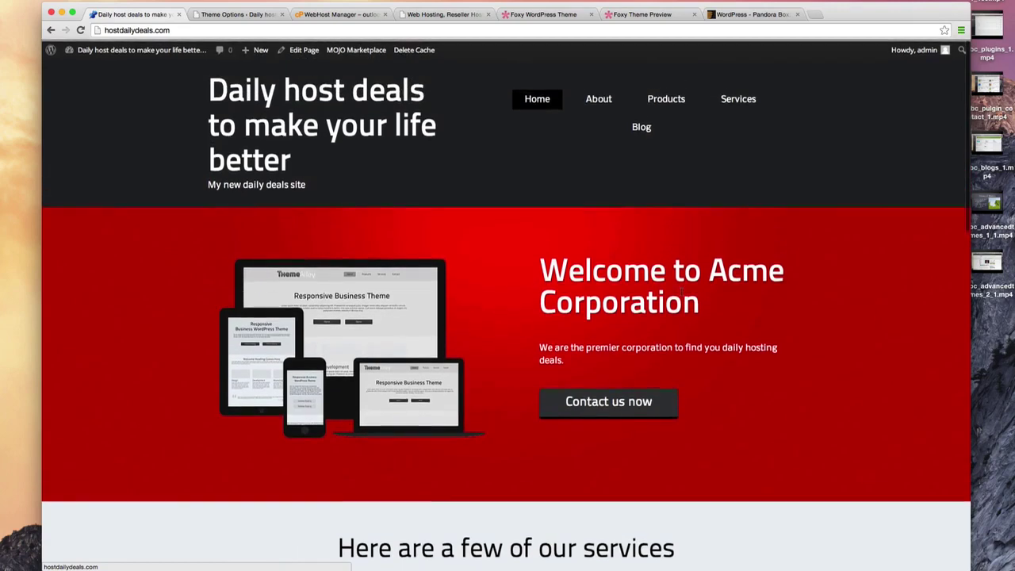
{"action": "scroll", "coordinate": [684, 311], "scroll_direction": "down", "scroll_amount": 10}
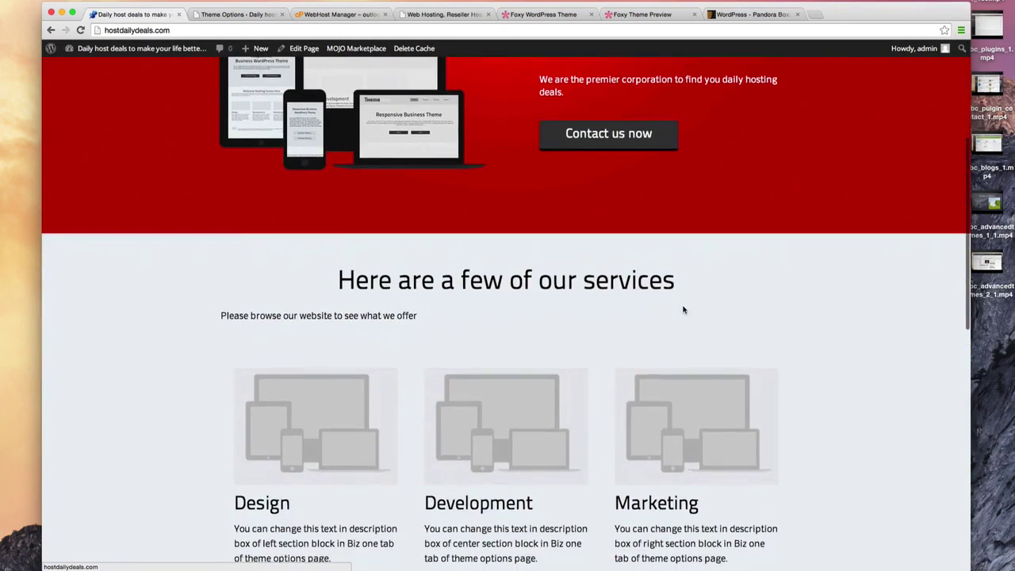
{"action": "scroll", "coordinate": [684, 310], "scroll_direction": "up", "scroll_amount": 9}
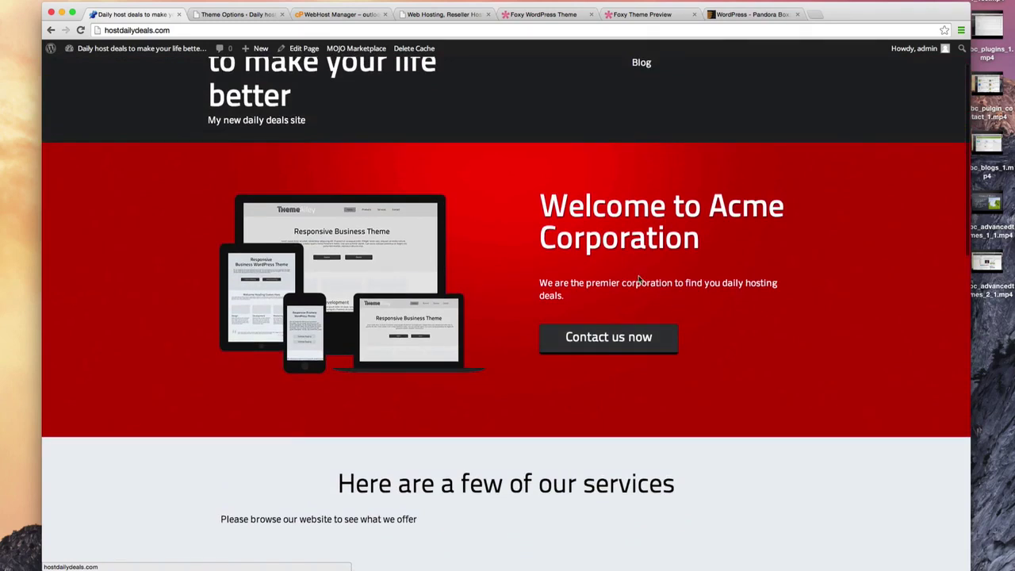
{"action": "scroll", "coordinate": [587, 246], "scroll_direction": "up", "scroll_amount": 2}
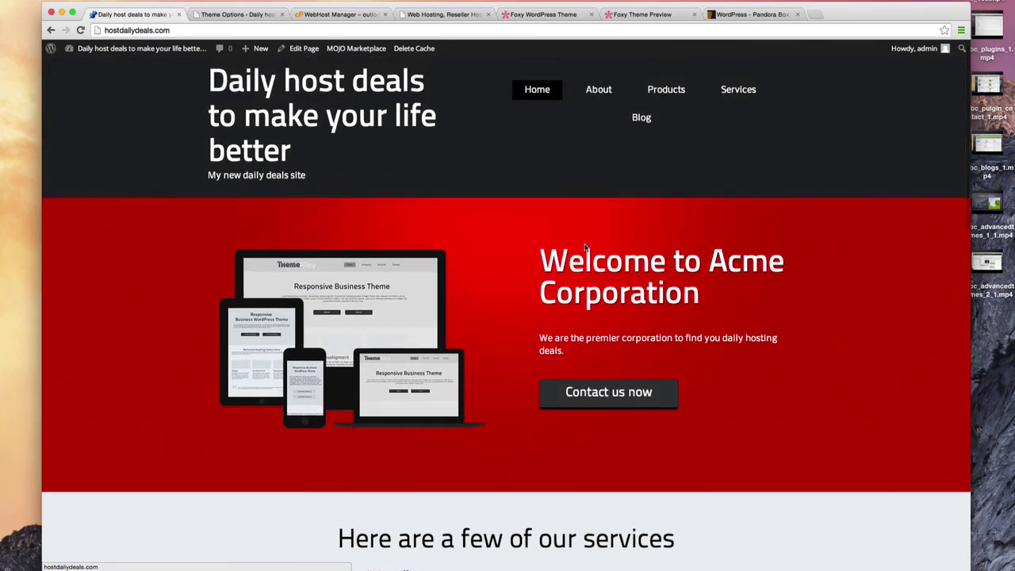
{"action": "scroll", "coordinate": [586, 248], "scroll_direction": "up", "scroll_amount": 1}
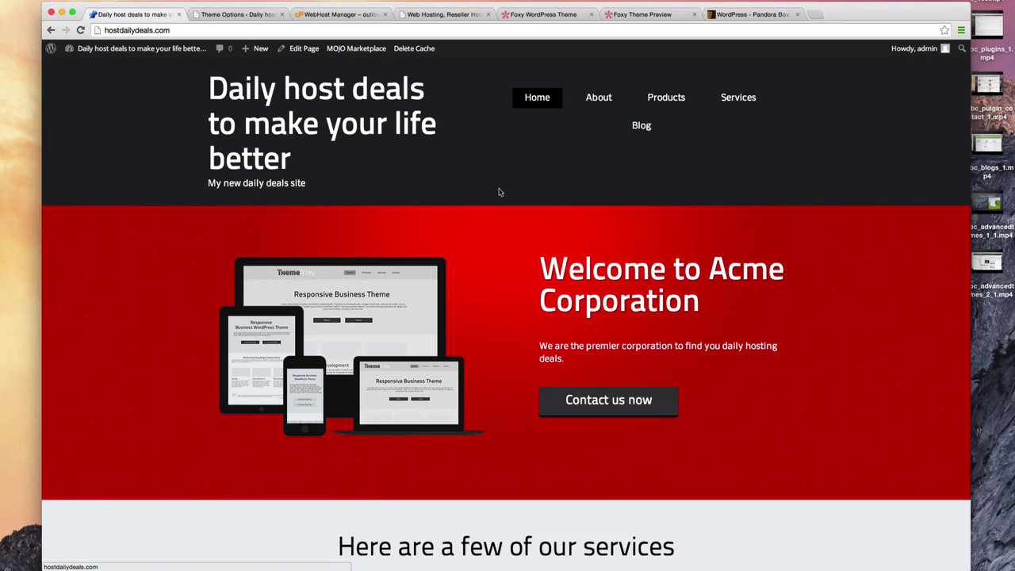
{"action": "scroll", "coordinate": [346, 177], "scroll_direction": "down", "scroll_amount": 10}
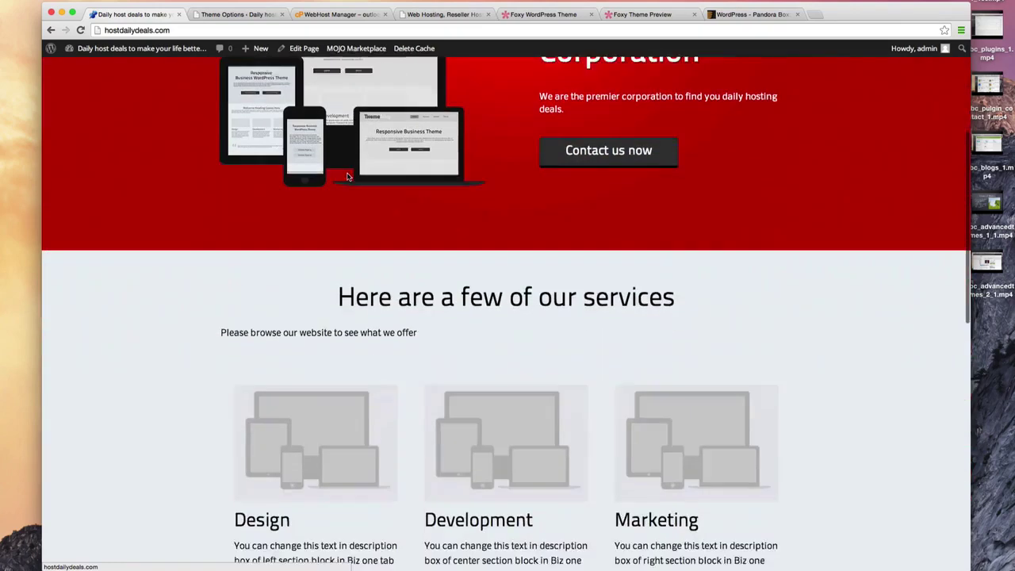
{"action": "scroll", "coordinate": [346, 177], "scroll_direction": "up", "scroll_amount": 10}
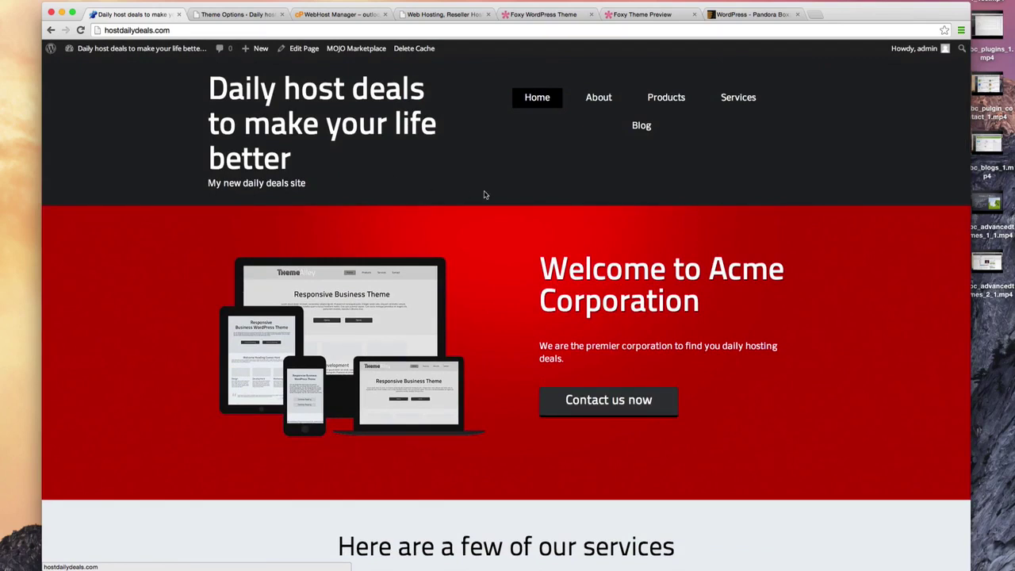
{"action": "scroll", "coordinate": [520, 199], "scroll_direction": "down", "scroll_amount": 3}
{"action": "scroll", "coordinate": [519, 200], "scroll_direction": "down", "scroll_amount": 12}
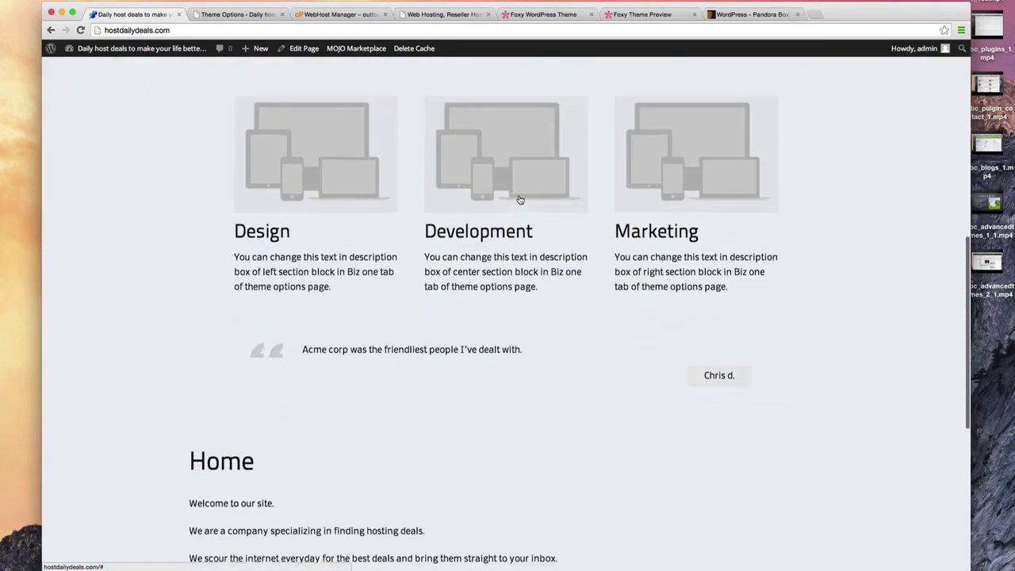
{"action": "scroll", "coordinate": [520, 199], "scroll_direction": "up", "scroll_amount": 14}
{"action": "scroll", "coordinate": [519, 199], "scroll_direction": "up", "scroll_amount": 3}
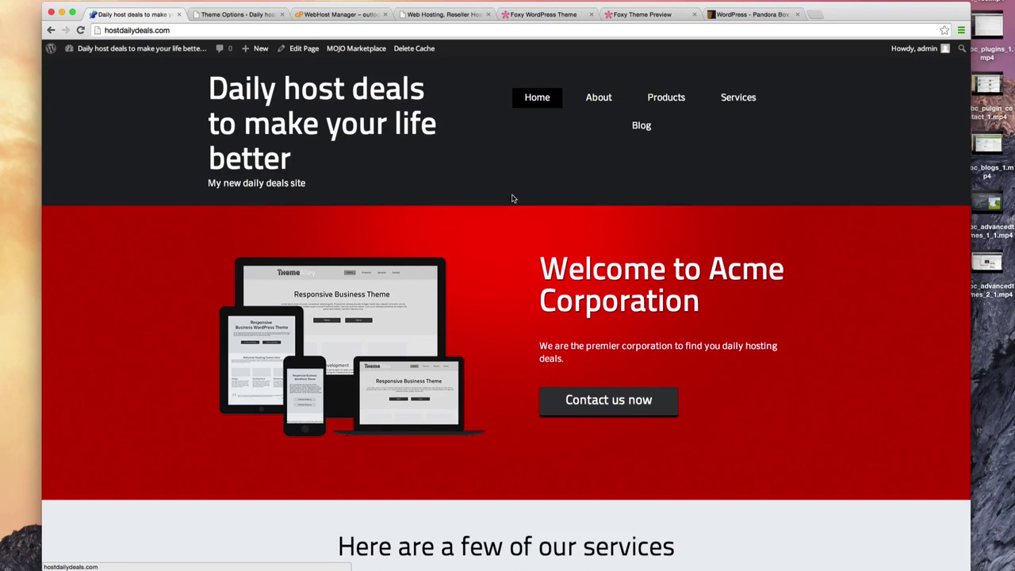
{"action": "scroll", "coordinate": [512, 199], "scroll_direction": "down", "scroll_amount": 1}
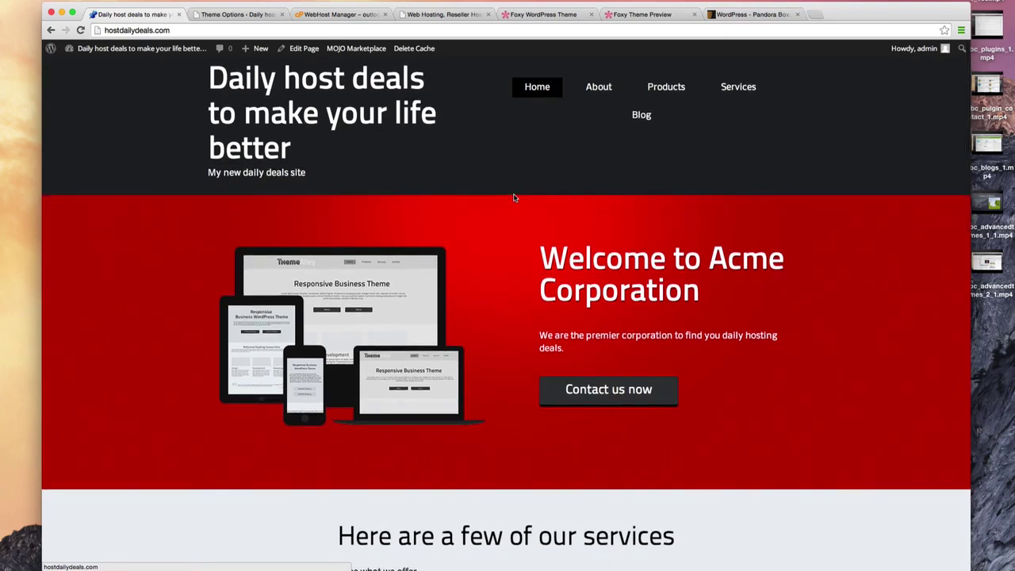